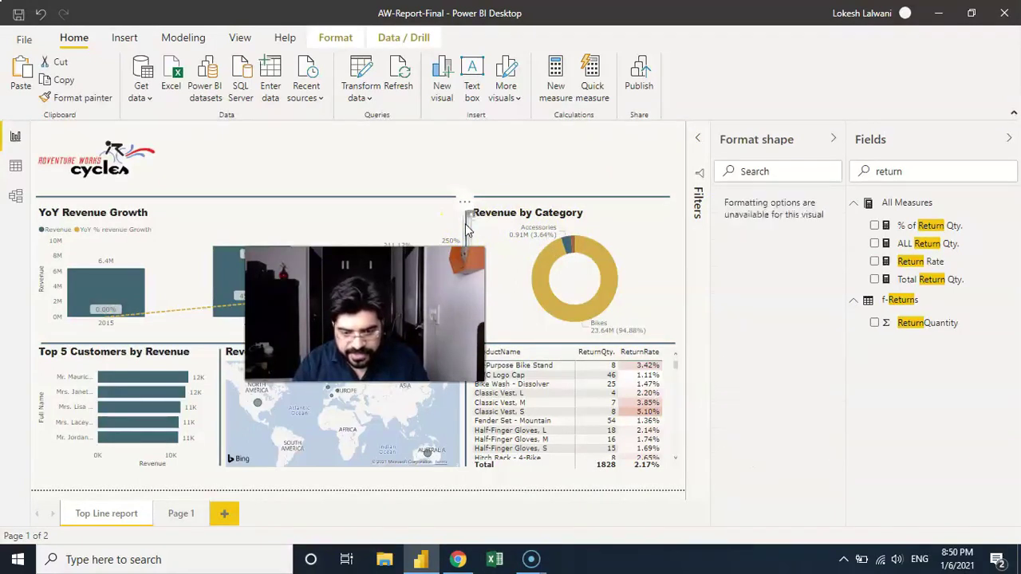
# - Place the duplicated vertical line beside the Adventure Works Cycles logo and shorten it to the height of the header
pyautogui.moveTo(468, 230); pyautogui.dragTo(166, 148)
pyautogui.moveTo(162, 249); pyautogui.dragTo(155, 186)
pyautogui.click(257, 152)
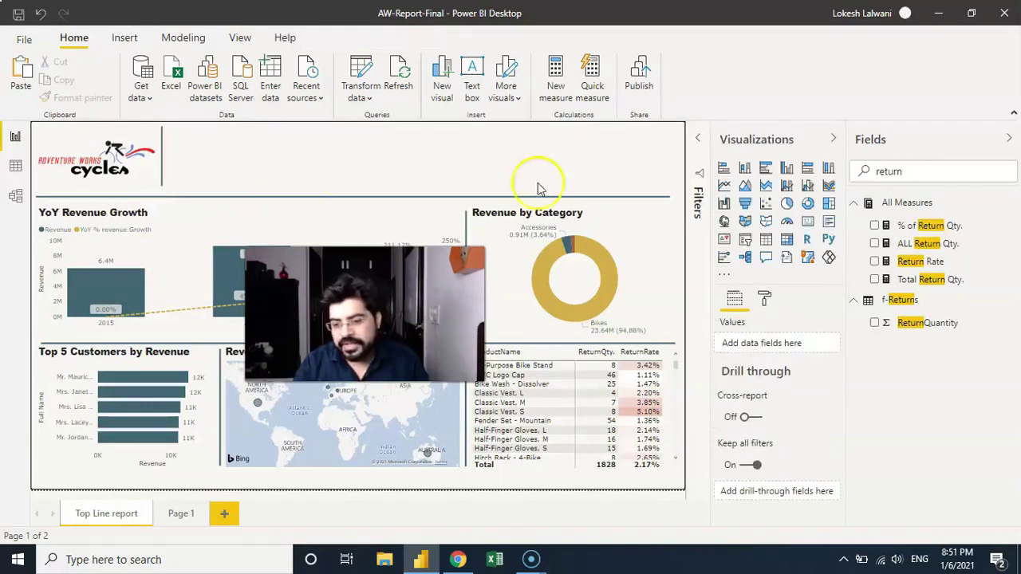
# - Add a gauge visual, position it in the header beside the vertical line, and shrink it to fit
pyautogui.click(787, 223)
pyautogui.moveTo(176, 253); pyautogui.dragTo(258, 201)
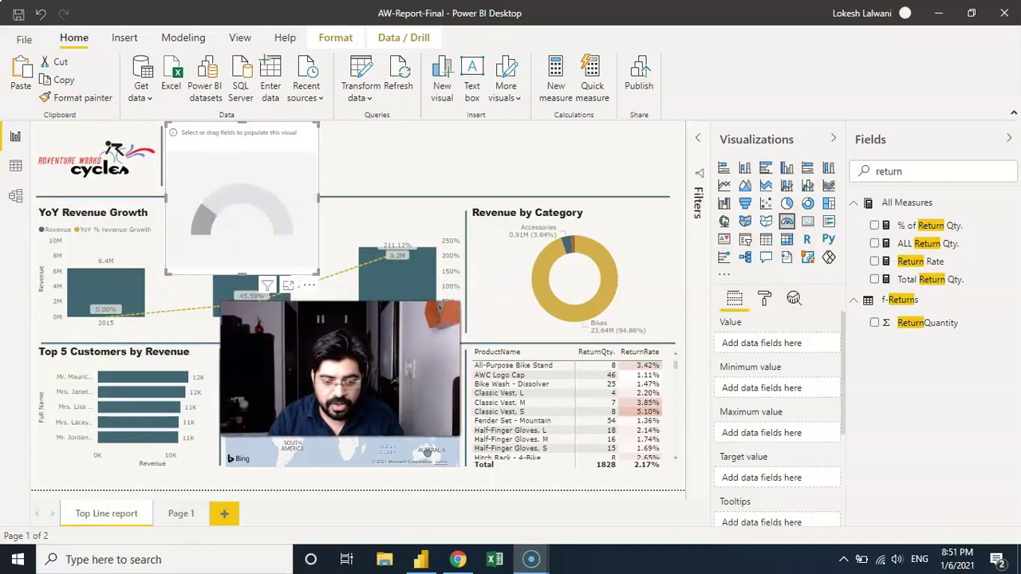
pyautogui.moveTo(319, 272); pyautogui.dragTo(302, 188)
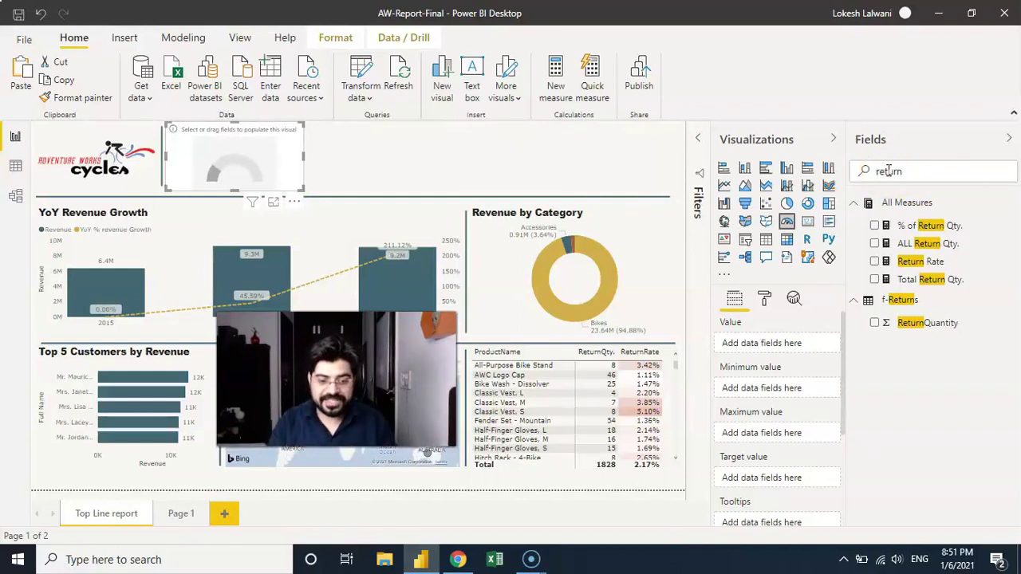
# - Open the gauge in focus mode, search the fields for "revenue", and assign the Revenue measure as its value
pyautogui.click(272, 204)
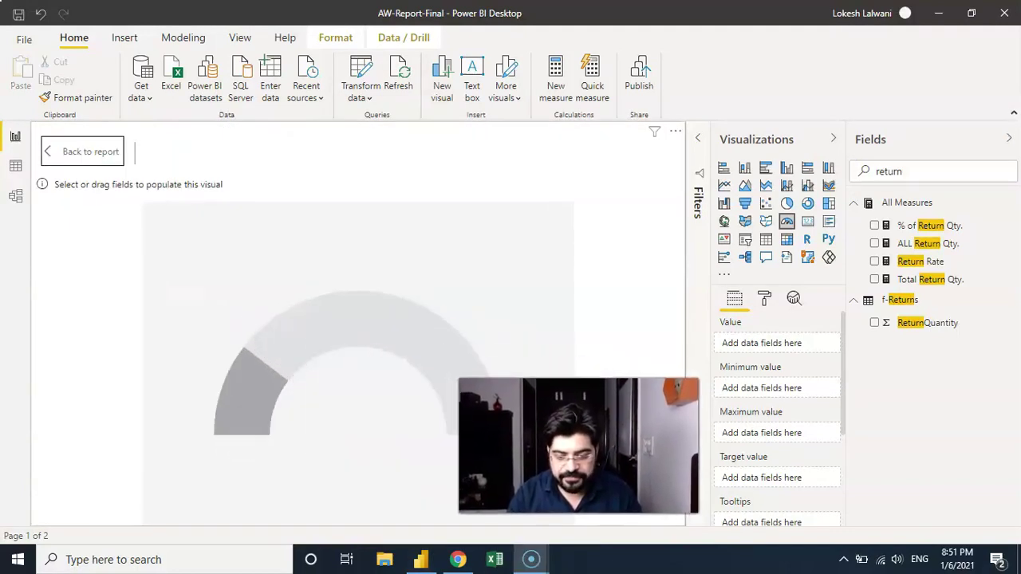
pyautogui.click(876, 195)
pyautogui.doubleClick(878, 171)
pyautogui.press('BackSpace')
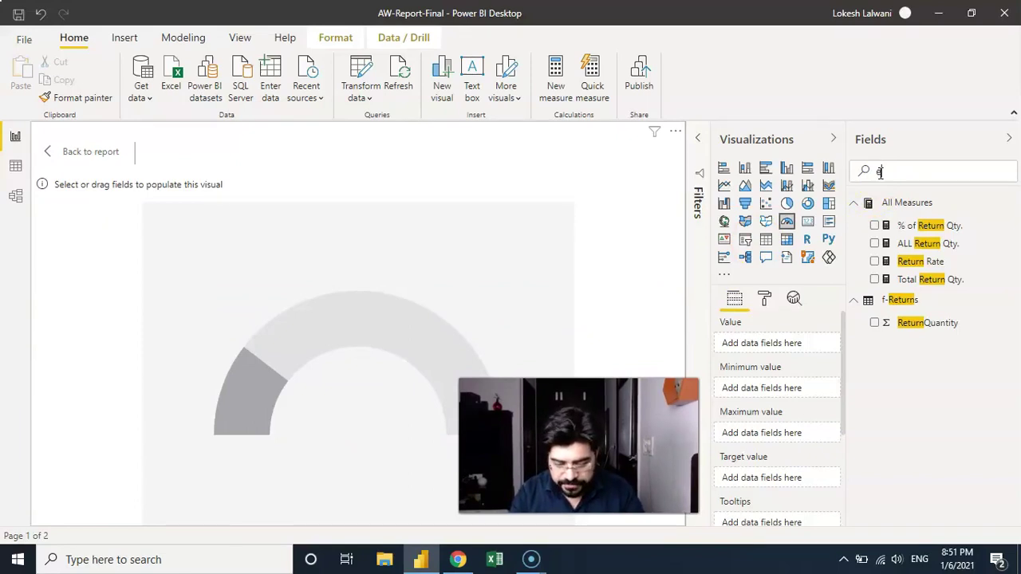
pyautogui.write('revenue')
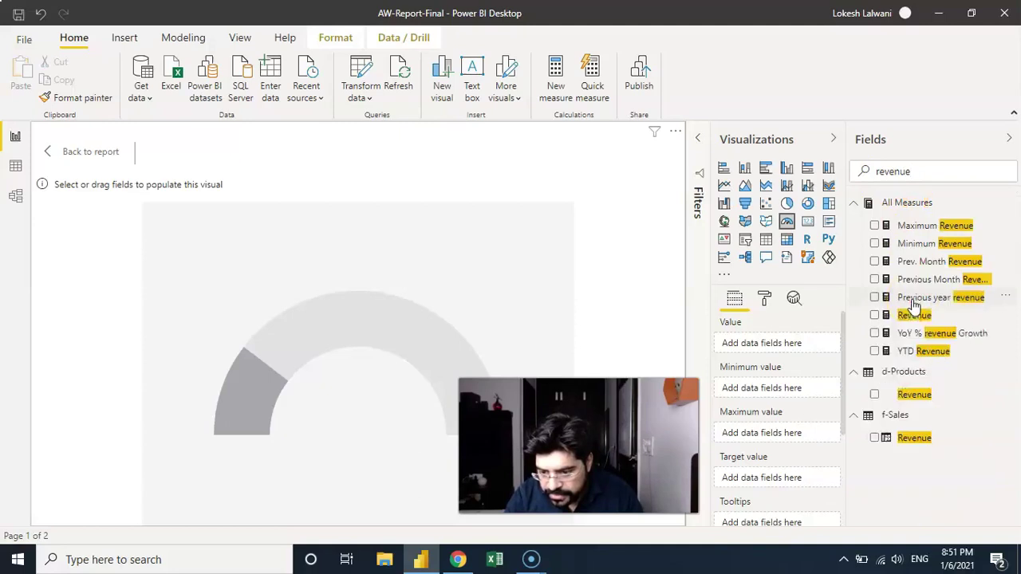
pyautogui.moveTo(900, 319); pyautogui.dragTo(778, 345)
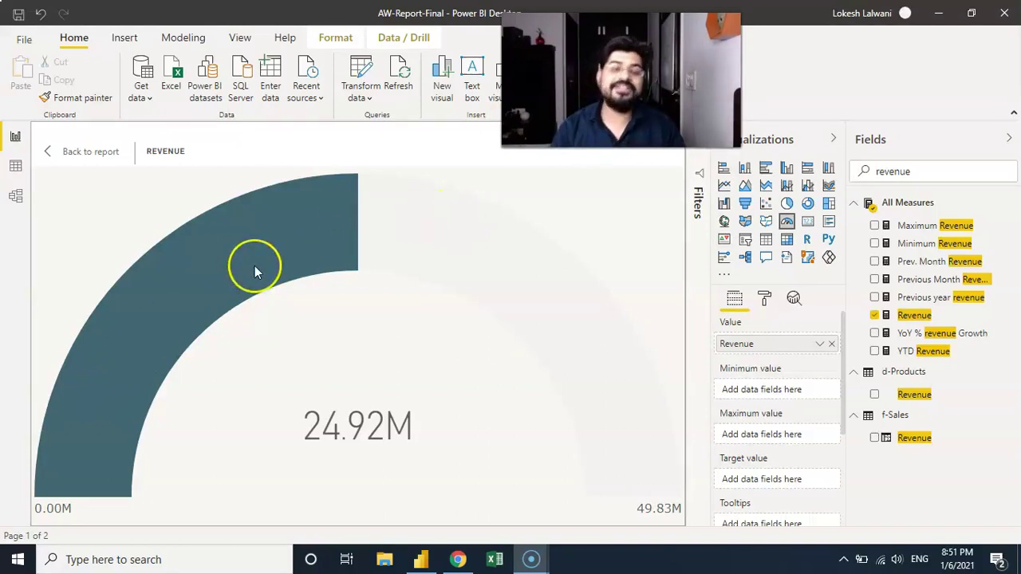
# - Widen the Fields pane to read the full measure names and open the Previous Month Revenue measure's formula
pyautogui.moveTo(255, 267)
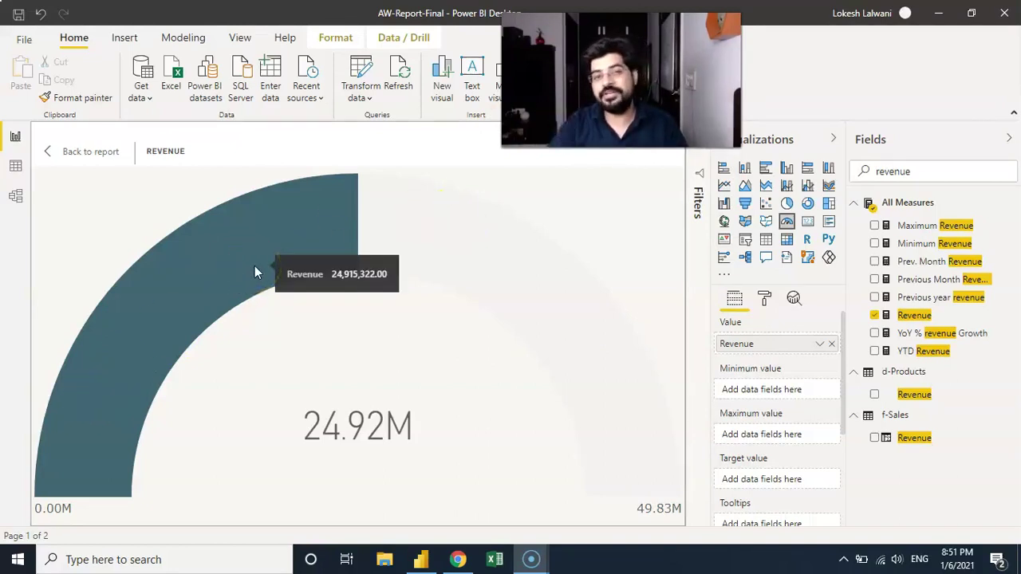
pyautogui.click(902, 139)
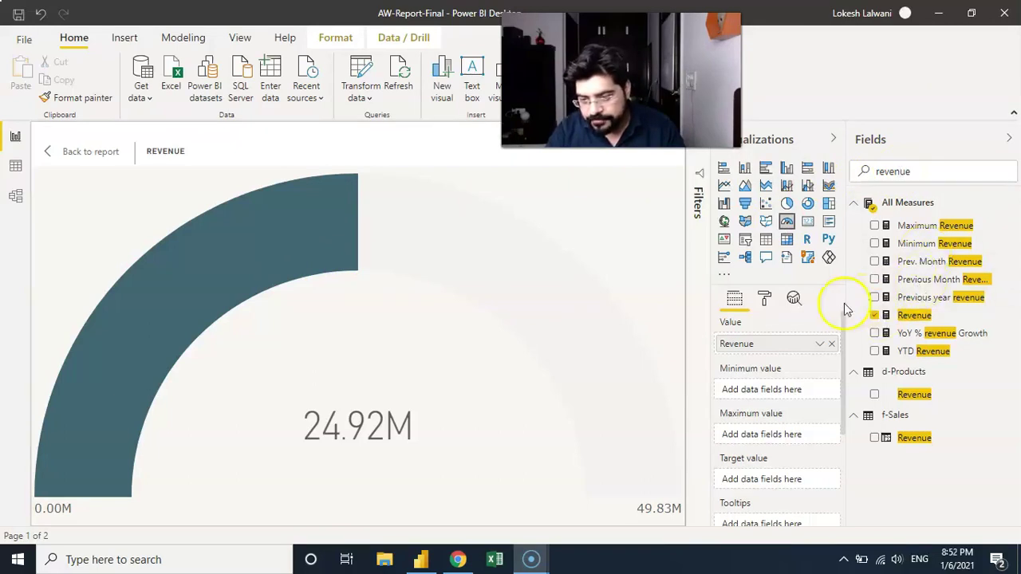
pyautogui.moveTo(848, 300); pyautogui.dragTo(816, 300)
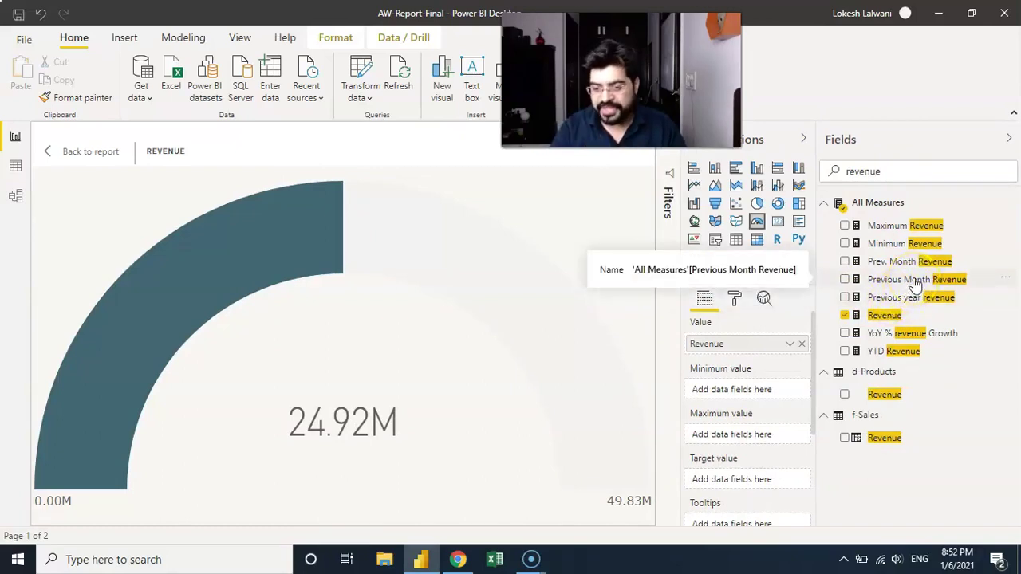
pyautogui.moveTo(917, 283); pyautogui.dragTo(929, 285)
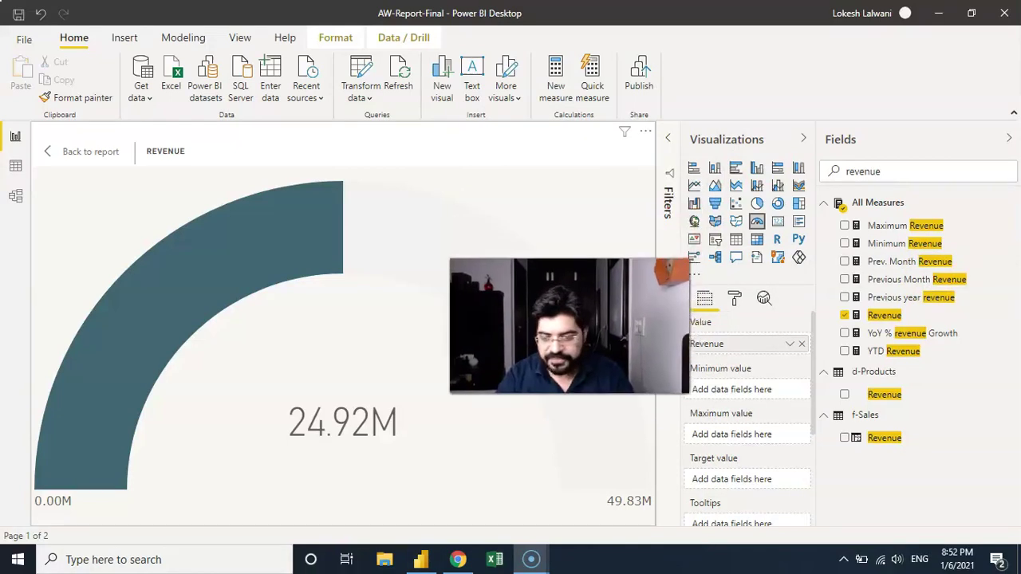
pyautogui.rightClick(883, 277)
pyautogui.click(537, 243)
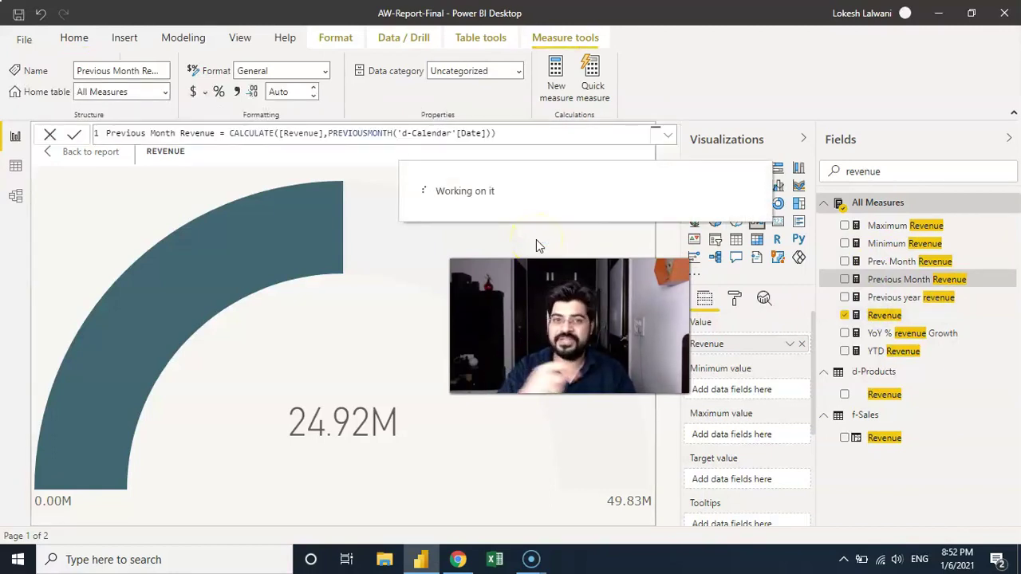
pyautogui.click(542, 237)
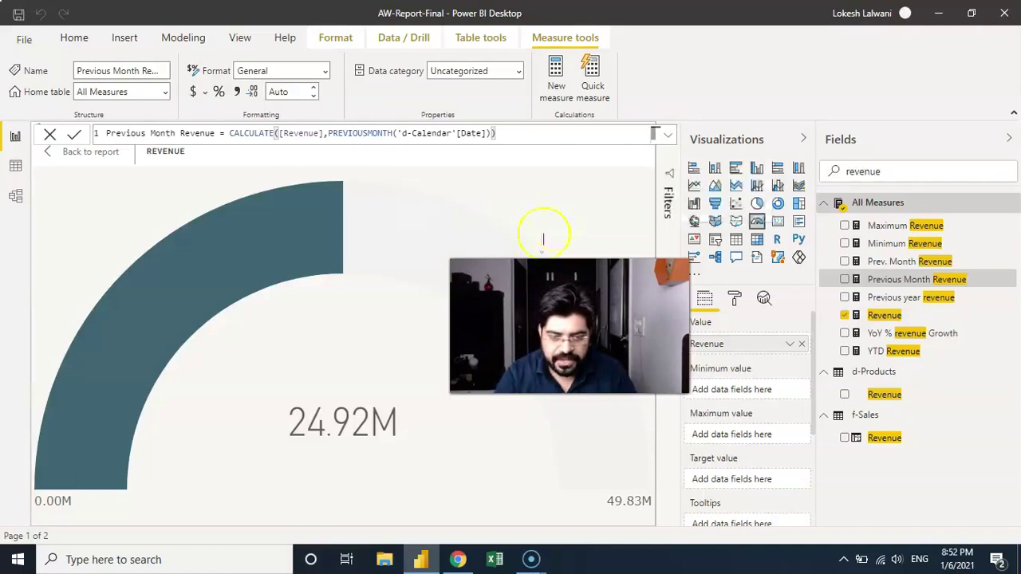
# - Create a new measure in the All Measures table and name it Target Revenue
pyautogui.hotkey('alt', 'j')
pyautogui.press('m')
pyautogui.press('n')
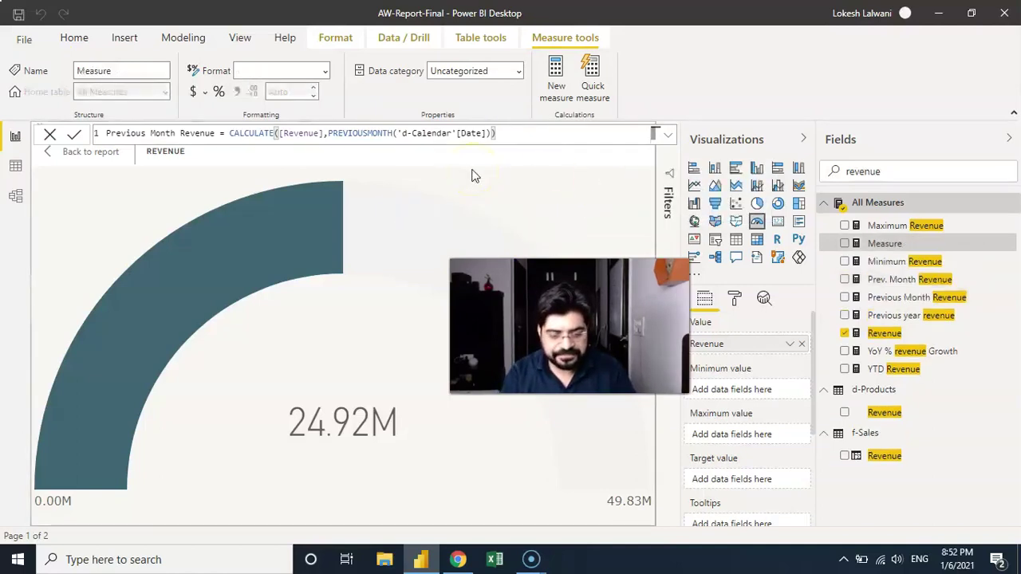
pyautogui.write('Target Revneu')
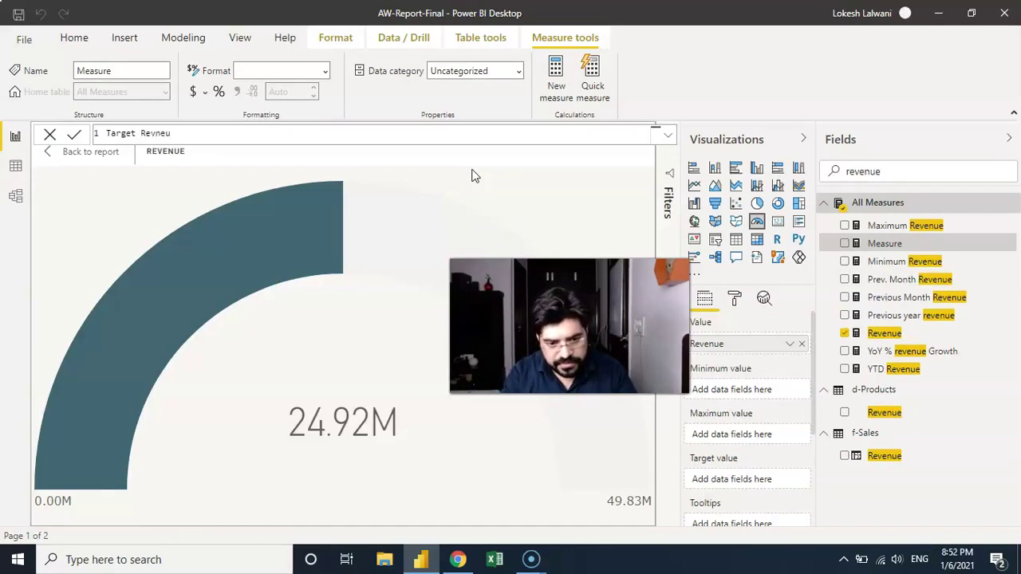
pyautogui.press('BackSpace')
pyautogui.press('BackSpace')
pyautogui.press('BackSpace')
pyautogui.write('enue = prevuous')
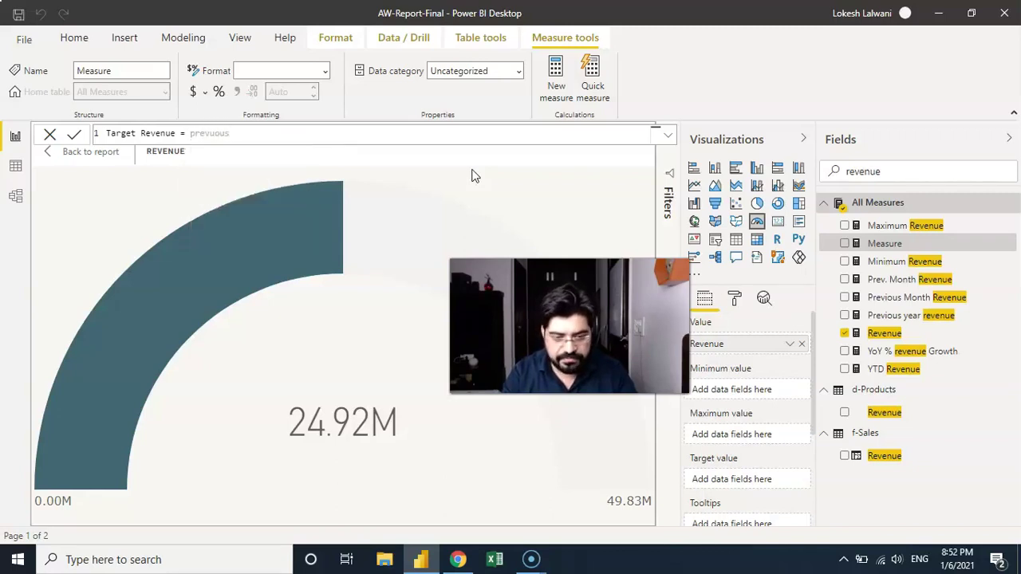
# - Define the Target Revenue measure as [Previous Month Revenue]*1.02 and commit the formula
pyautogui.press('BackSpace')
pyautogui.press('BackSpace')
pyautogui.press('BackSpace')
pyautogui.press('BackSpace')
pyautogui.press('Down')
pyautogui.press('Tab')
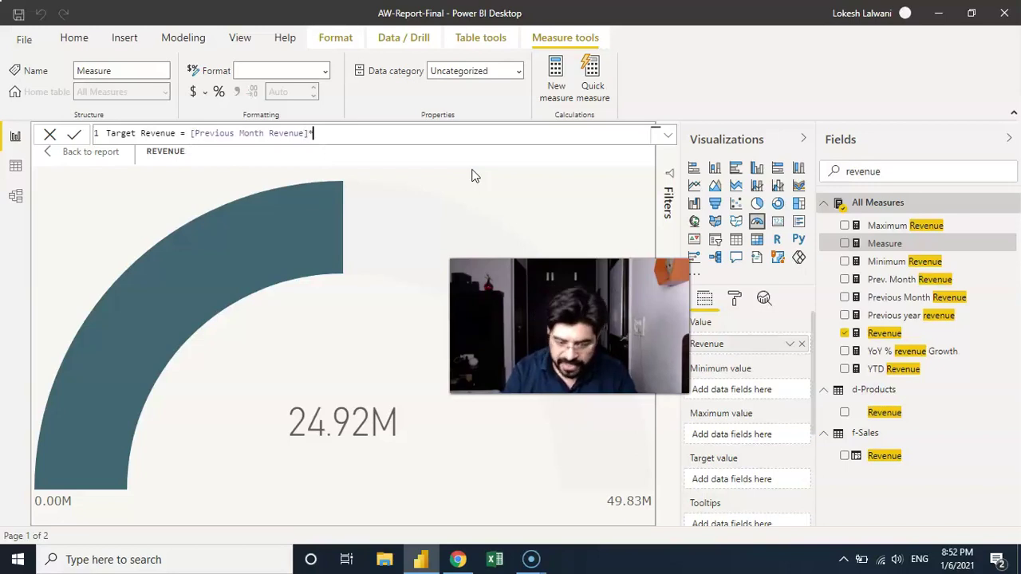
pyautogui.write('*1.02')
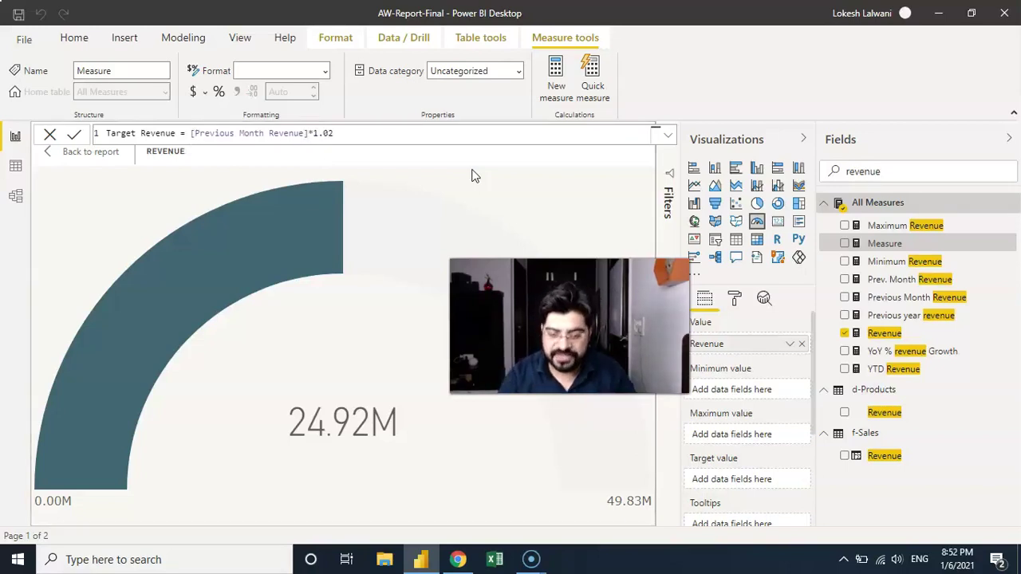
pyautogui.press('Return')
pyautogui.click(343, 172)
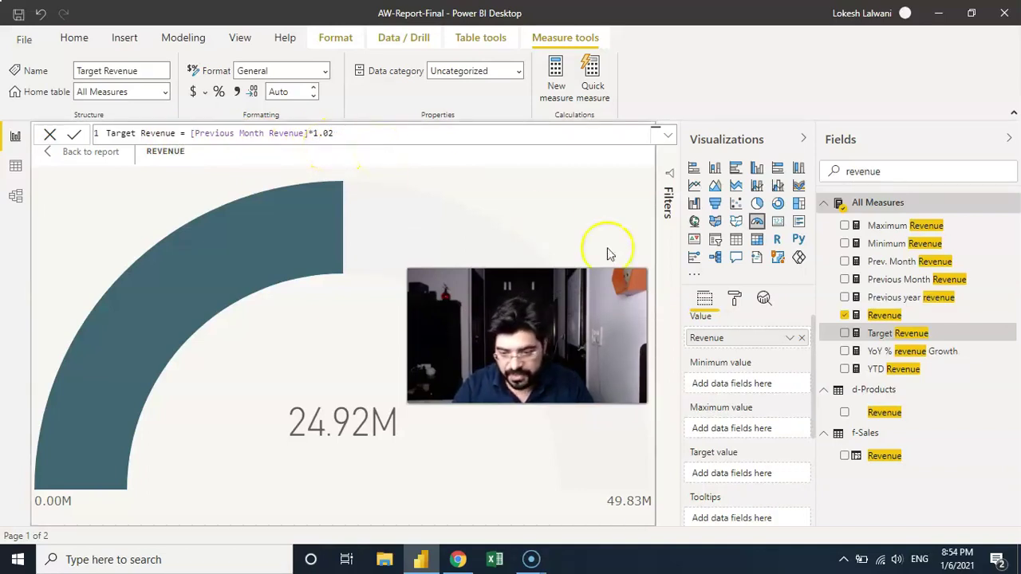
# - Assign Target Revenue as the gauge's target value and return to the report page with the formula bar closed
pyautogui.moveTo(880, 337); pyautogui.dragTo(725, 476)
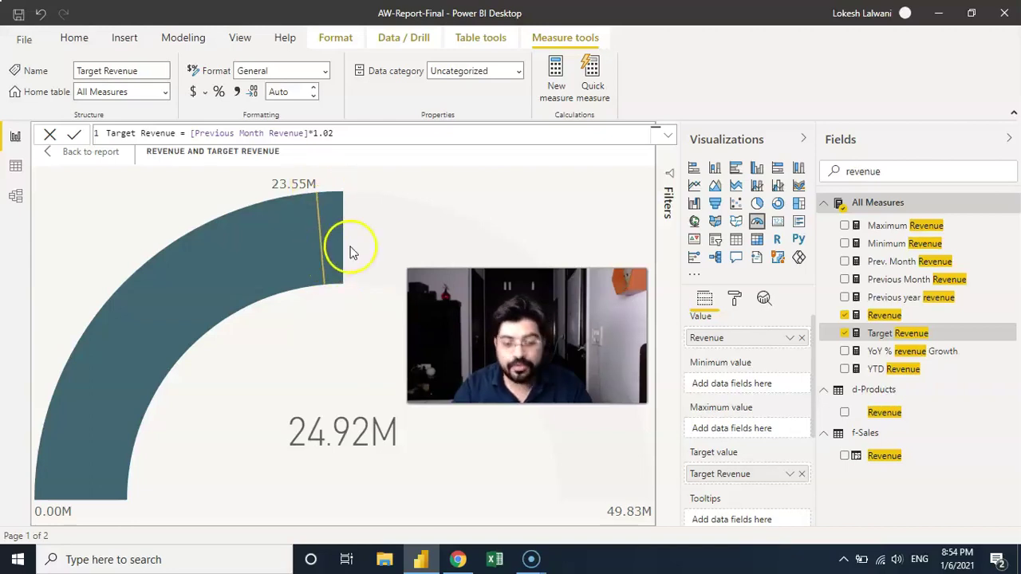
pyautogui.moveTo(356, 253)
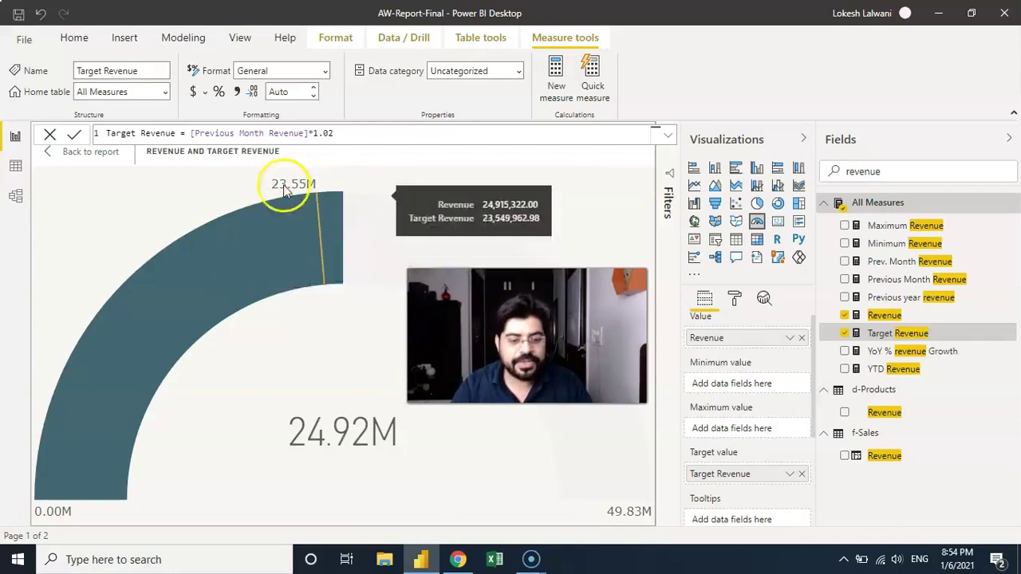
pyautogui.click(92, 156)
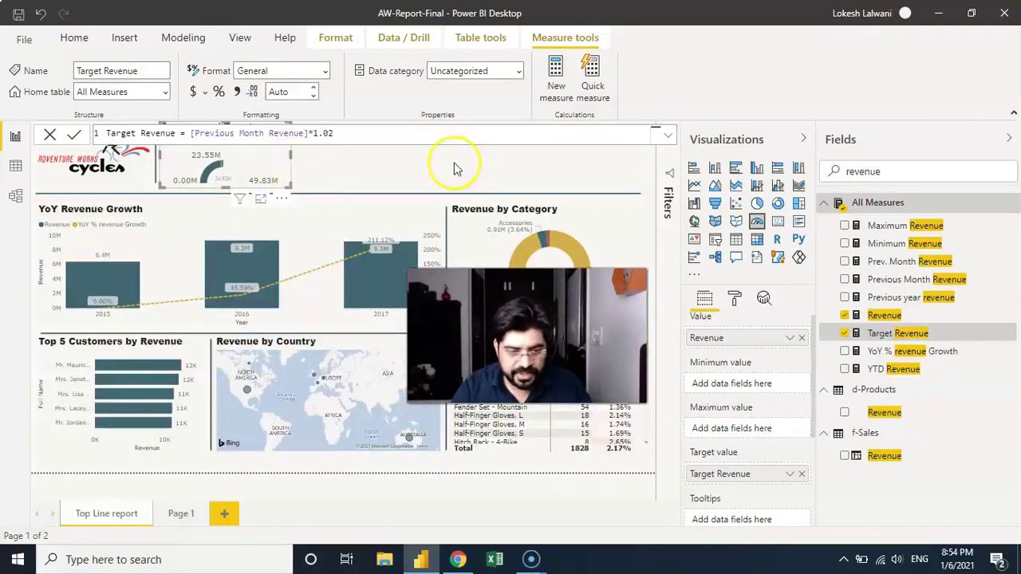
pyautogui.click(51, 136)
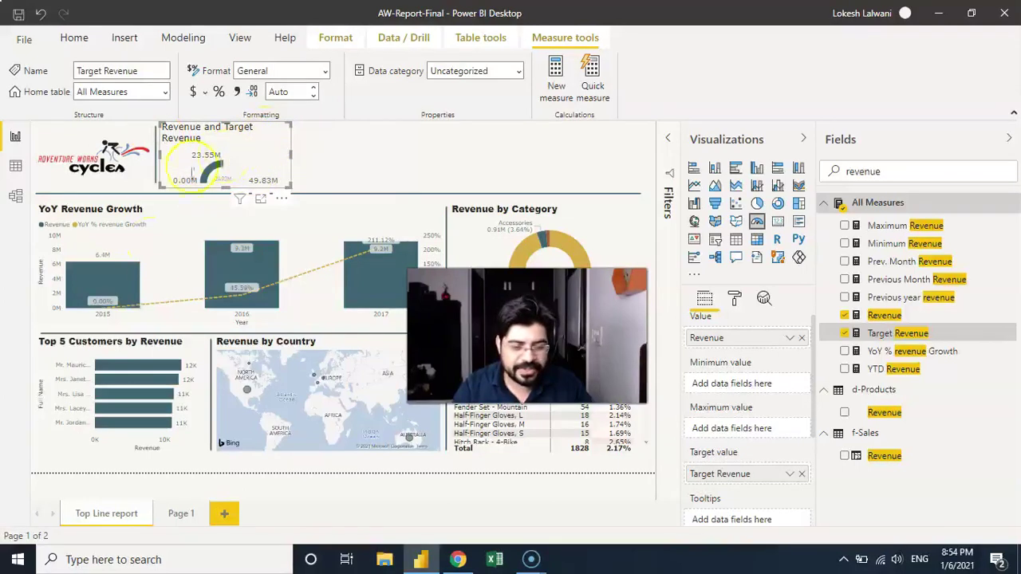
# - Copy the YoY Revenue Growth chart's formatting onto the gauge with Format painter
pyautogui.click(164, 253)
pyautogui.click(167, 236)
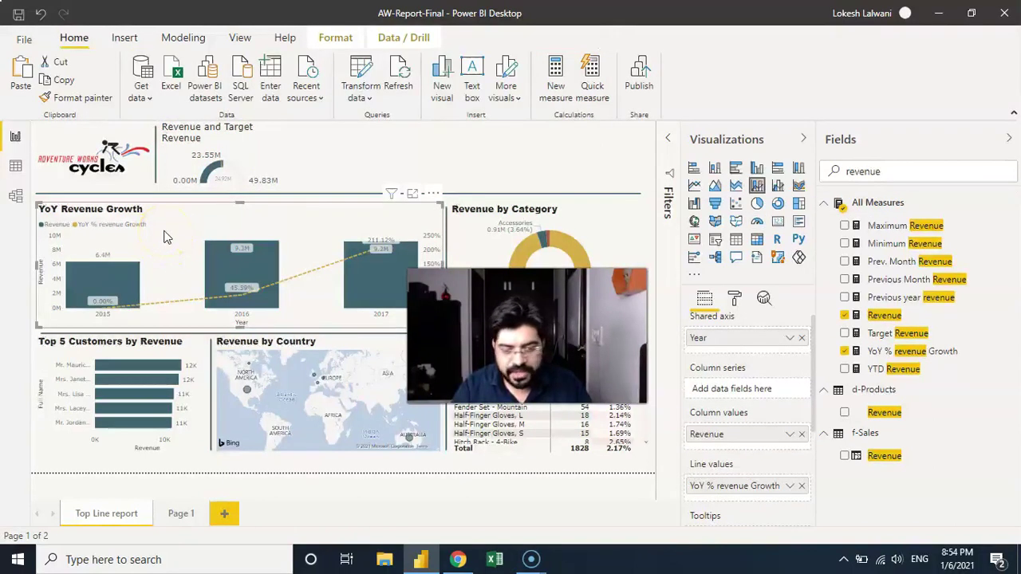
pyautogui.click(82, 97)
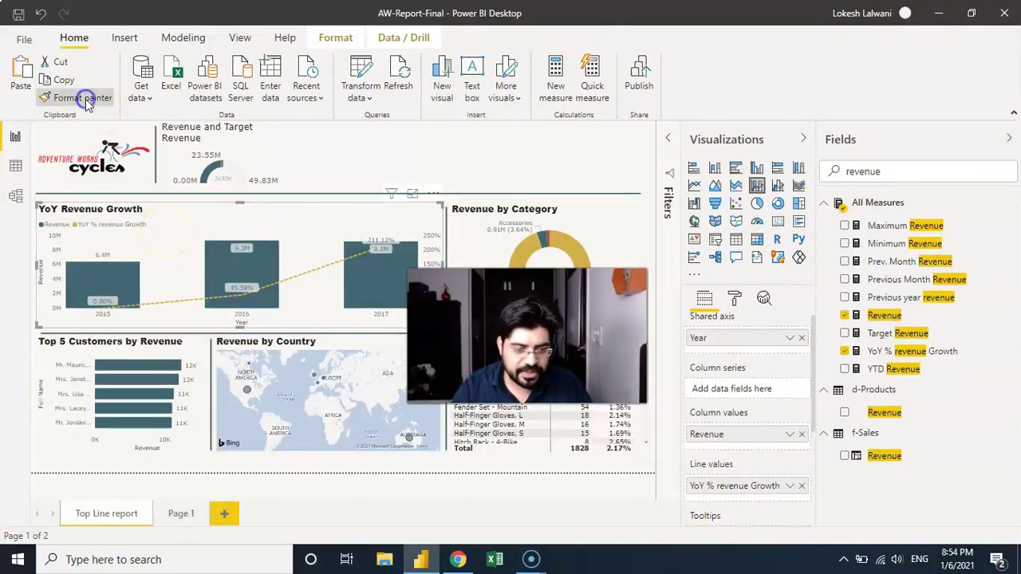
pyautogui.click(285, 153)
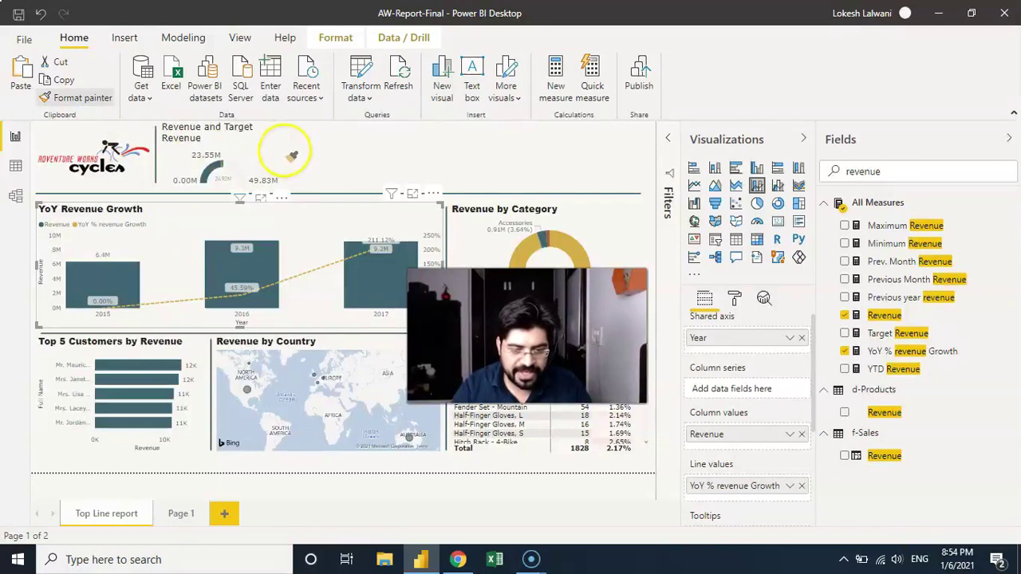
pyautogui.click(271, 149)
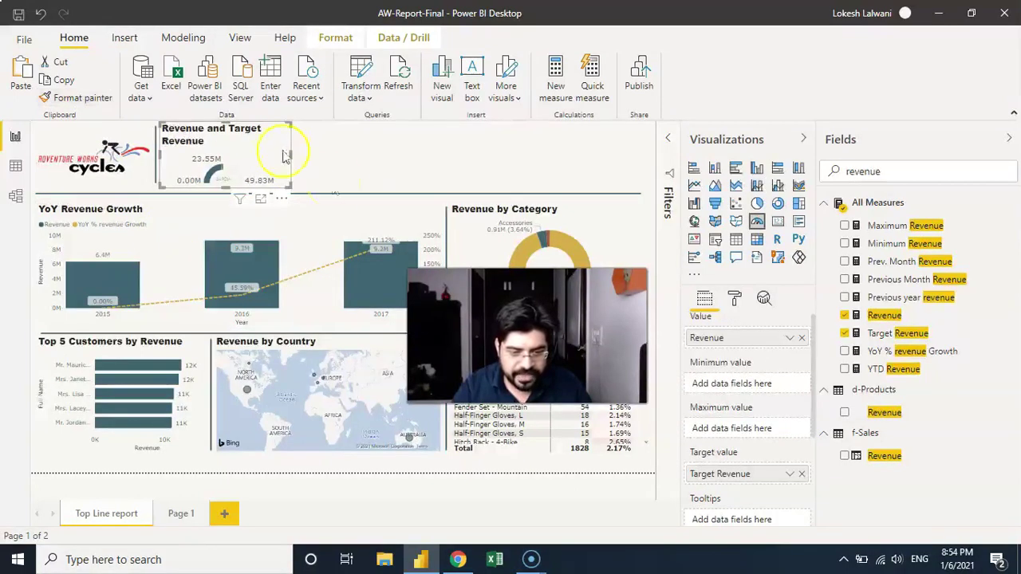
# - Move the horizontal line under the header slightly down and enlarge the gauge to fill the added space
pyautogui.click(334, 193)
pyautogui.moveTo(333, 194); pyautogui.dragTo(331, 198)
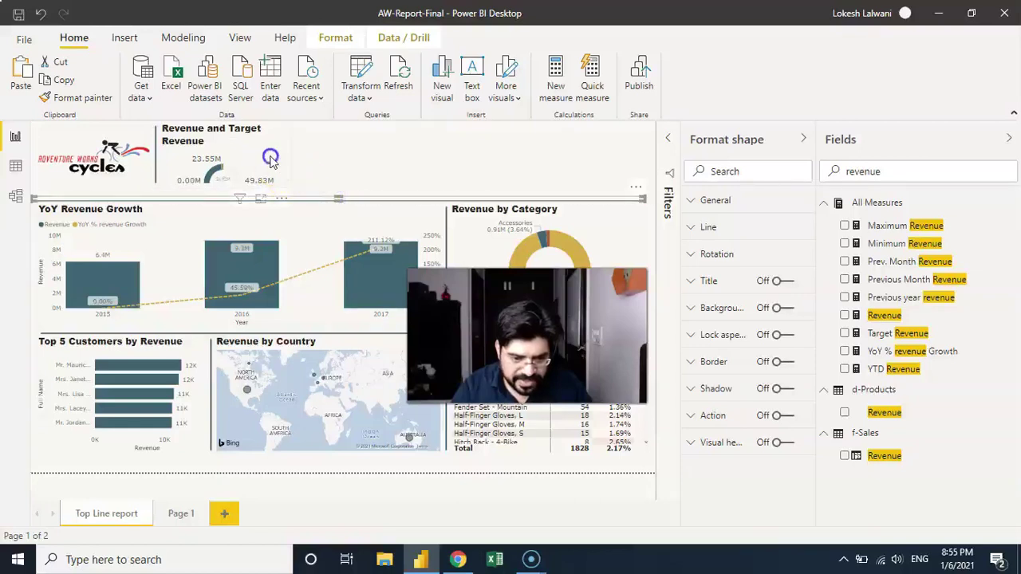
pyautogui.click(287, 181)
pyautogui.moveTo(290, 186); pyautogui.dragTo(295, 192)
# - Enlarge the logo image and extend the vertical line beside it down towards the lowered header line
pyautogui.click(142, 162)
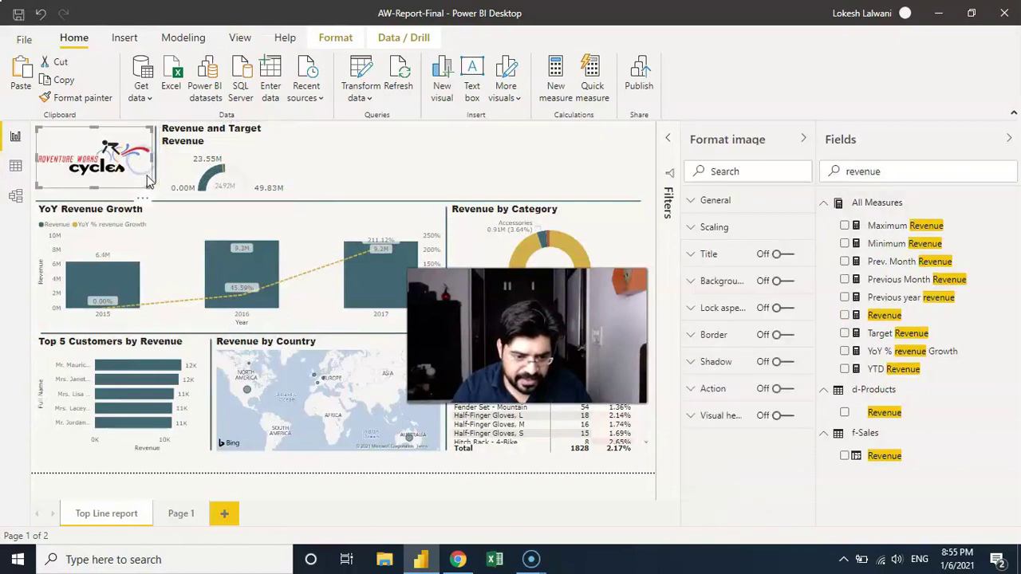
pyautogui.moveTo(150, 187); pyautogui.dragTo(157, 197)
pyautogui.click(157, 174)
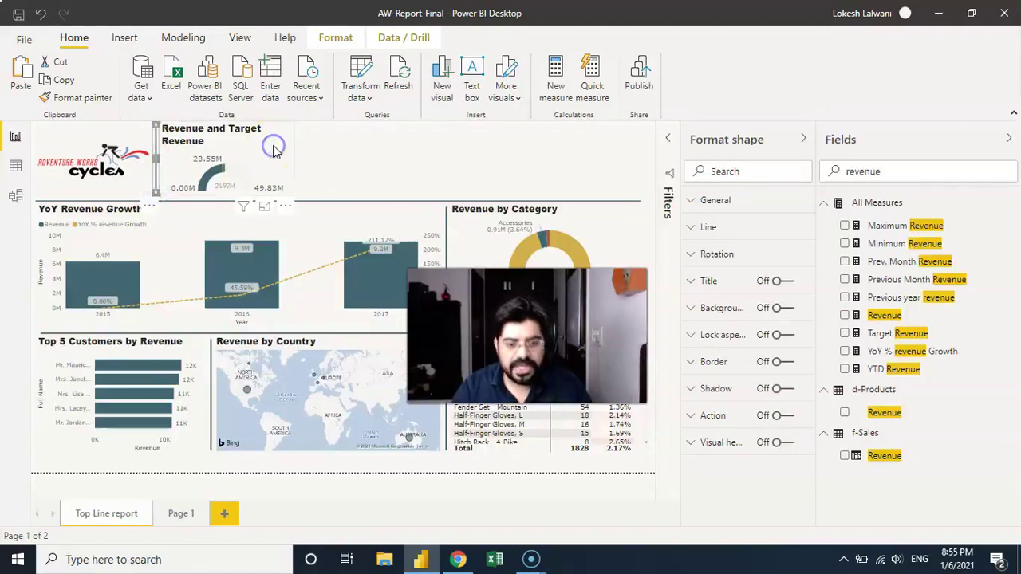
# - Change the gauge's title text to "Revenue Vs. Target" and widen the gauge slightly
pyautogui.click(274, 149)
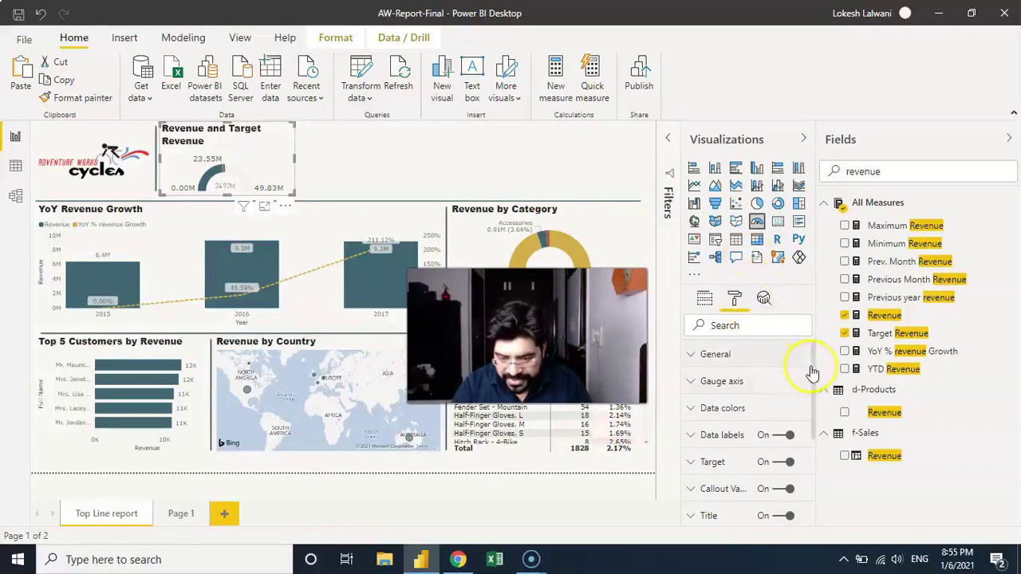
pyautogui.moveTo(815, 372); pyautogui.dragTo(816, 415)
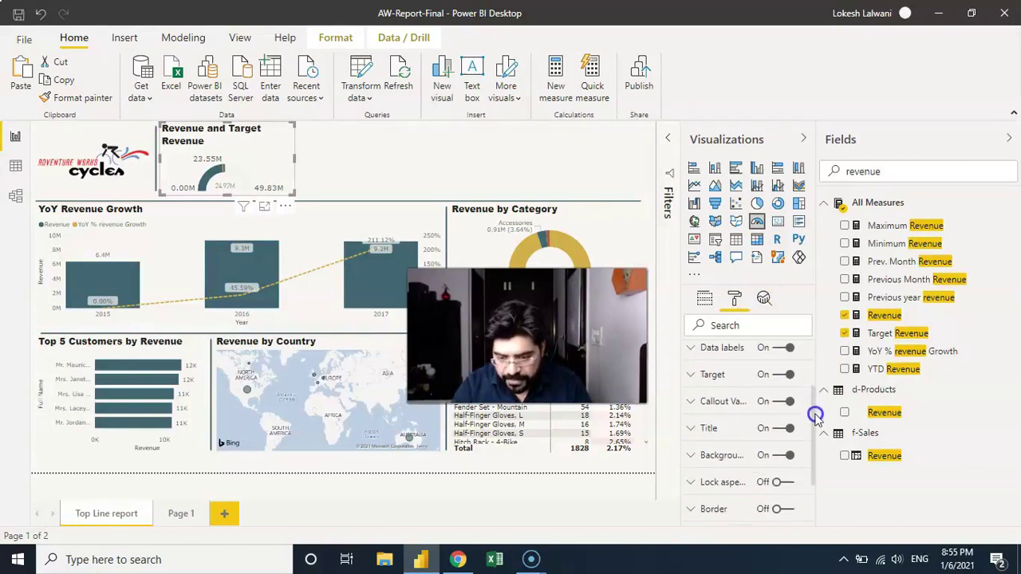
pyautogui.click(728, 423)
pyautogui.scroll(-1, 814, 399)
pyautogui.scroll(-1, 813, 399)
pyautogui.click(732, 401)
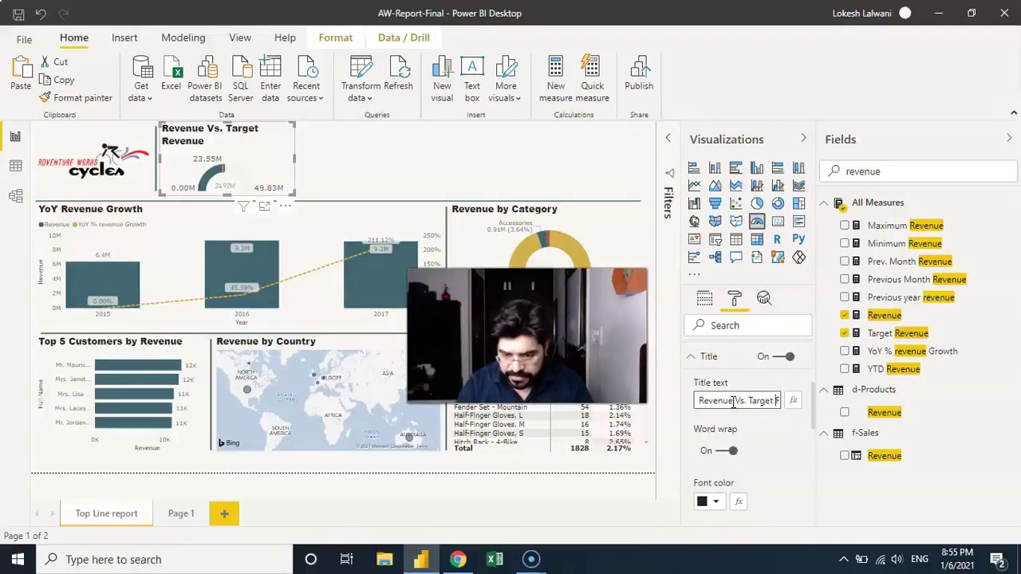
pyautogui.press('End')
pyautogui.hotkey('ctrl', 'shift', 'Left')
pyautogui.press('Delete')
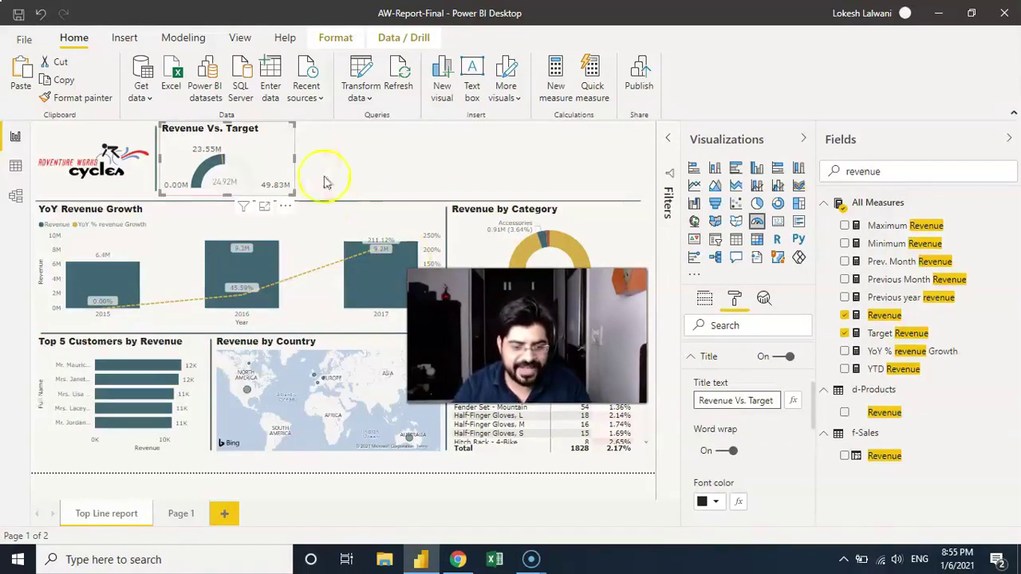
pyautogui.moveTo(295, 162); pyautogui.dragTo(301, 162)
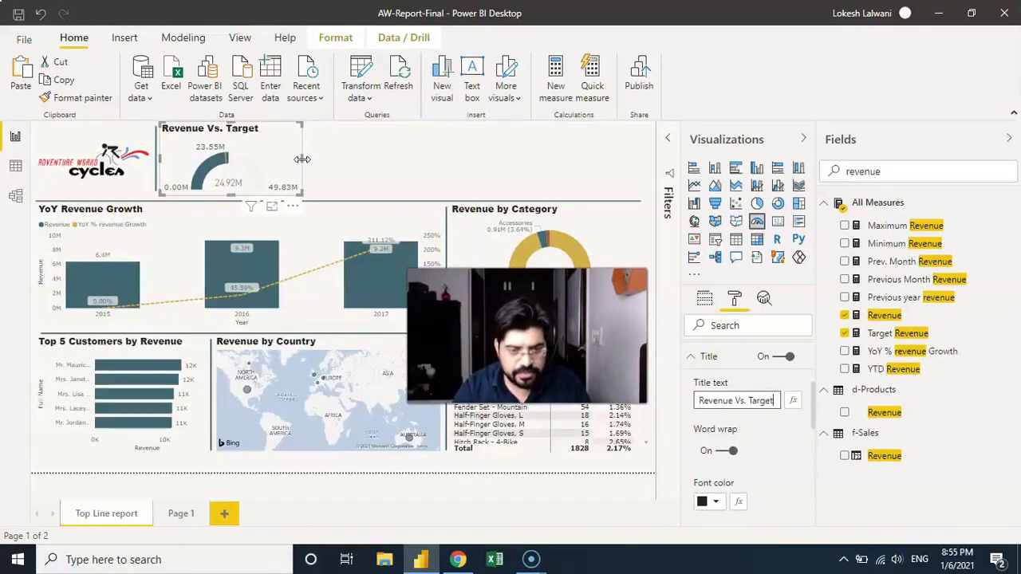
# - Duplicate the vertical line beside the logo and place the copy just after the Revenue Vs. Target gauge
pyautogui.click(157, 174)
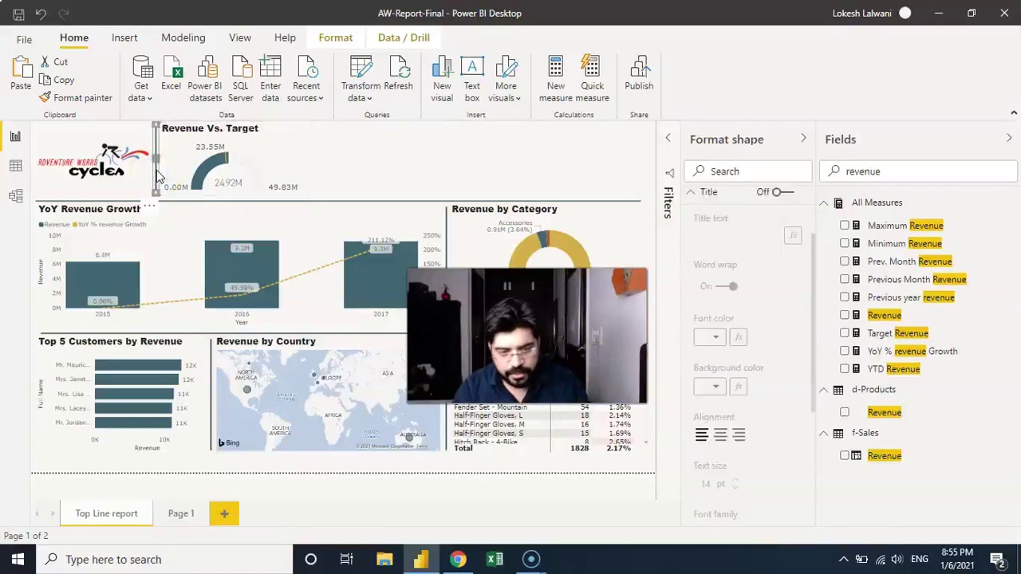
pyautogui.click(159, 180)
pyautogui.moveTo(159, 180); pyautogui.dragTo(306, 160)
pyautogui.click(328, 160)
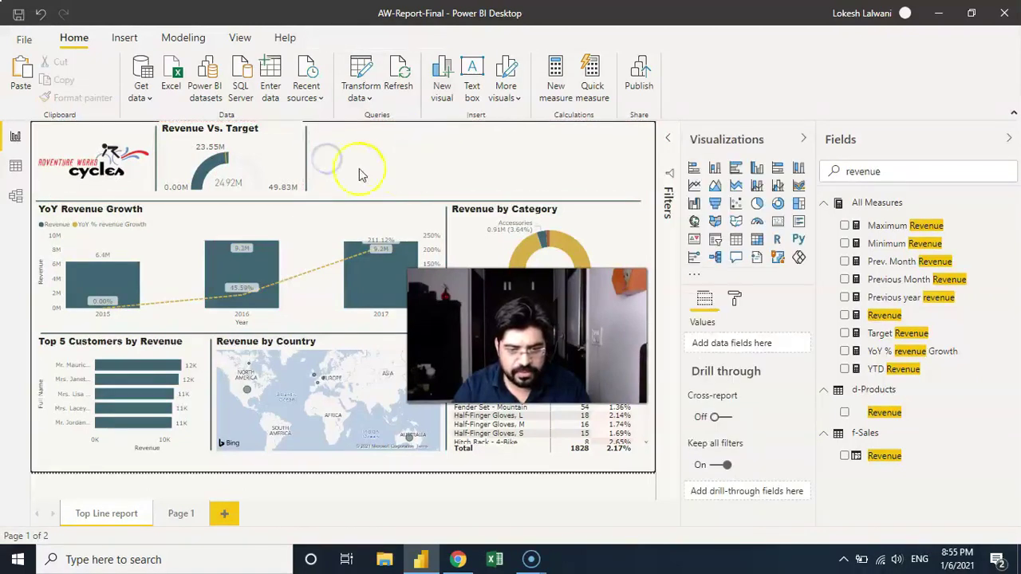
# - Lower the gauge's top edge slightly and place another vertical line copy in the header, aligned with the divider before Revenue by Category
pyautogui.click(289, 158)
pyautogui.moveTo(299, 125); pyautogui.dragTo(444, 163)
pyautogui.click(307, 149)
pyautogui.click(421, 164)
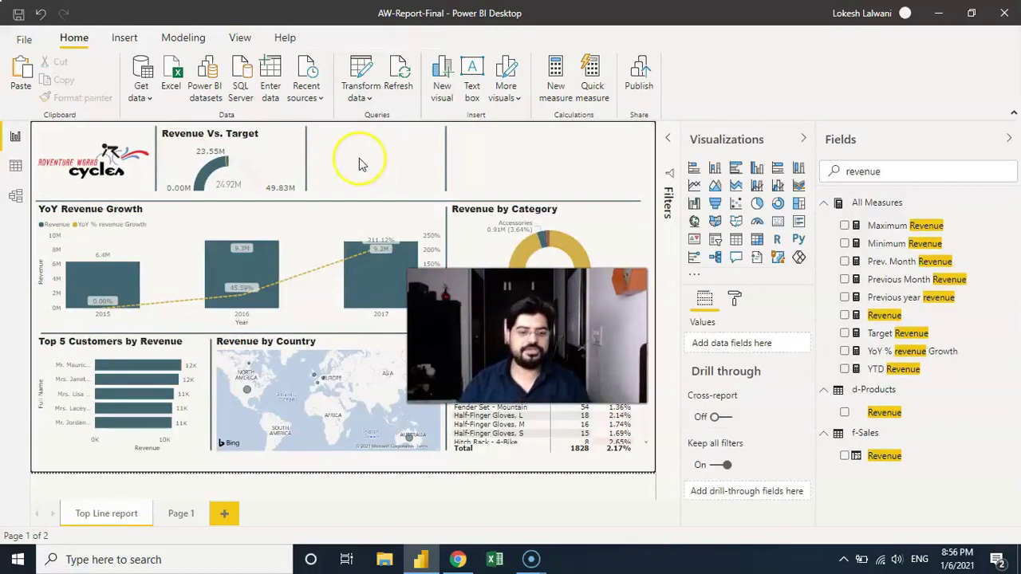
# - Duplicate the Revenue Vs. Target gauge and fit the copy between the two new vertical lines in the header
pyautogui.click(273, 159)
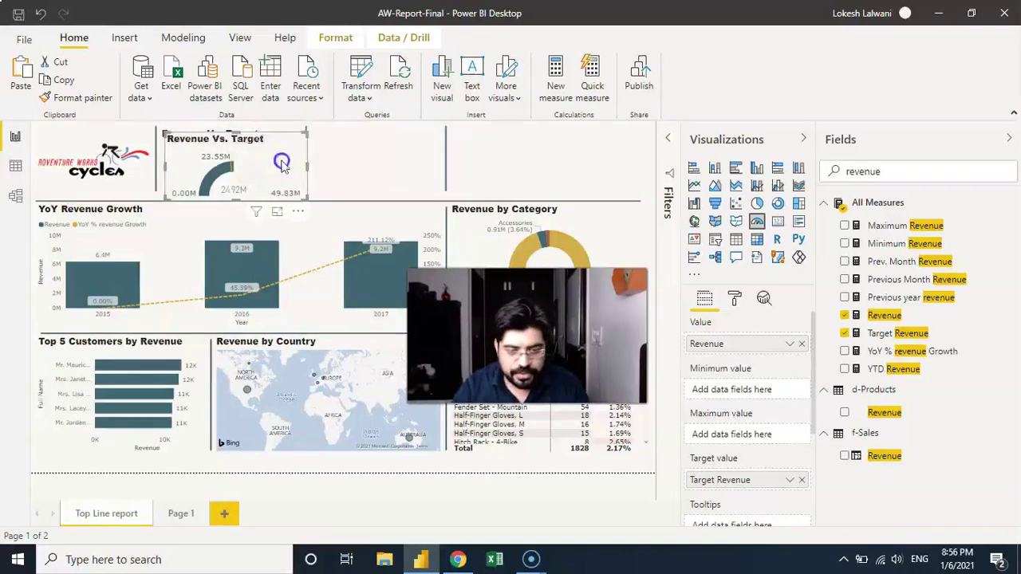
pyautogui.hotkey('ctrl', 'v')
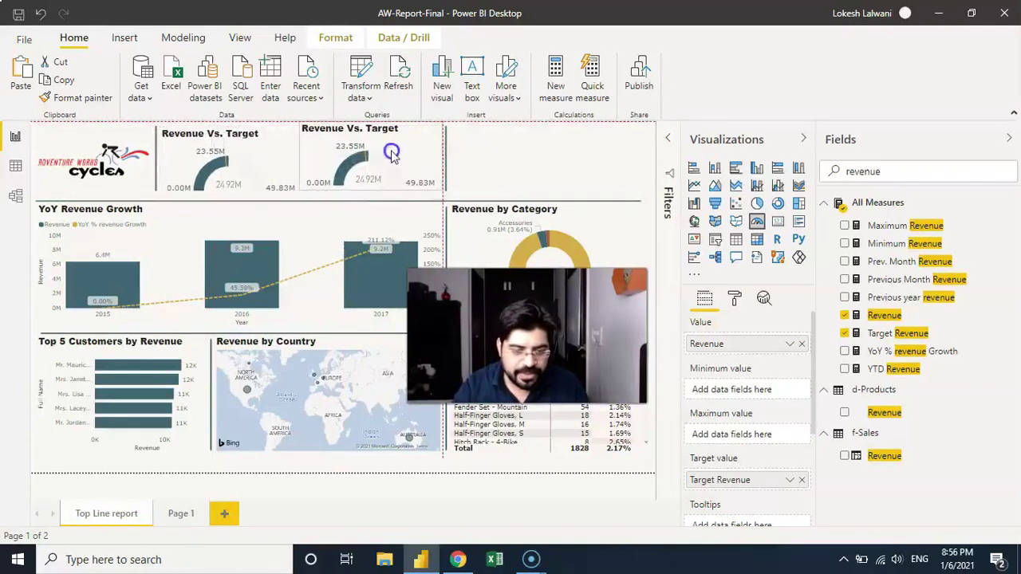
pyautogui.moveTo(307, 130); pyautogui.dragTo(313, 133)
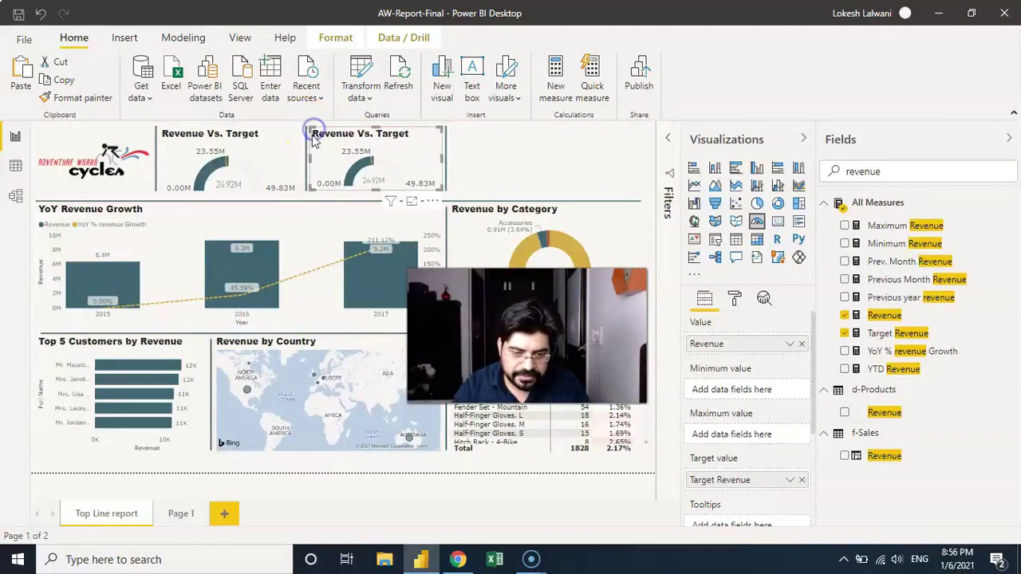
# - Narrow the original gauge, shift the divider between the two gauges slightly towards it, and extend the copied gauge to meet the divider
pyautogui.click(302, 168)
pyautogui.moveTo(302, 167); pyautogui.dragTo(305, 166)
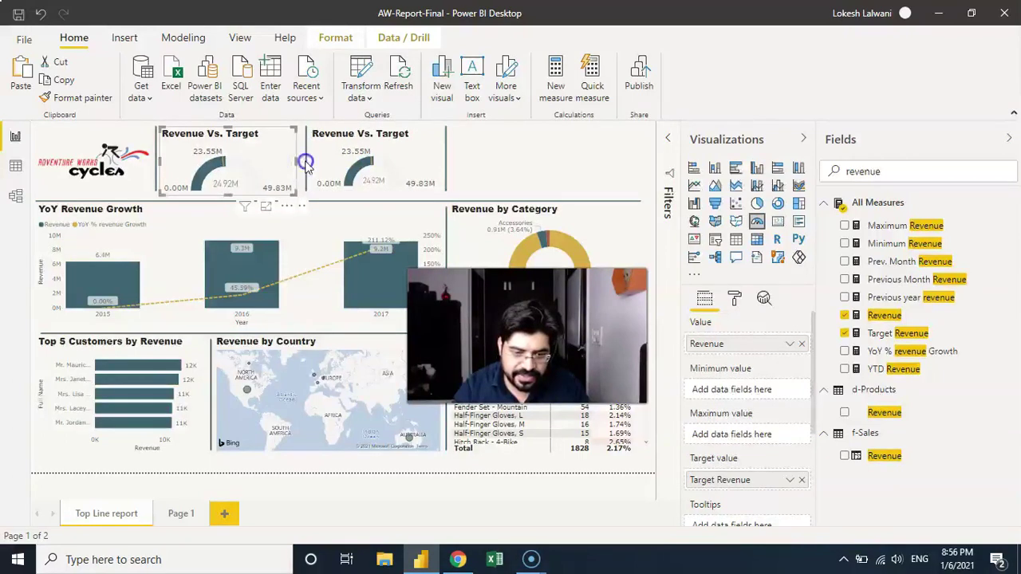
pyautogui.click(303, 162)
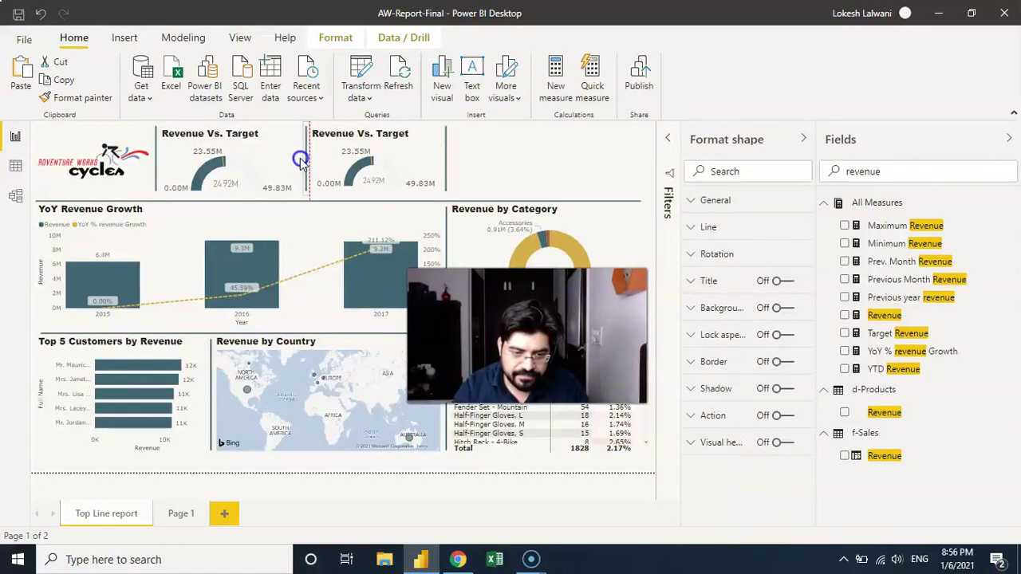
pyautogui.click(304, 159)
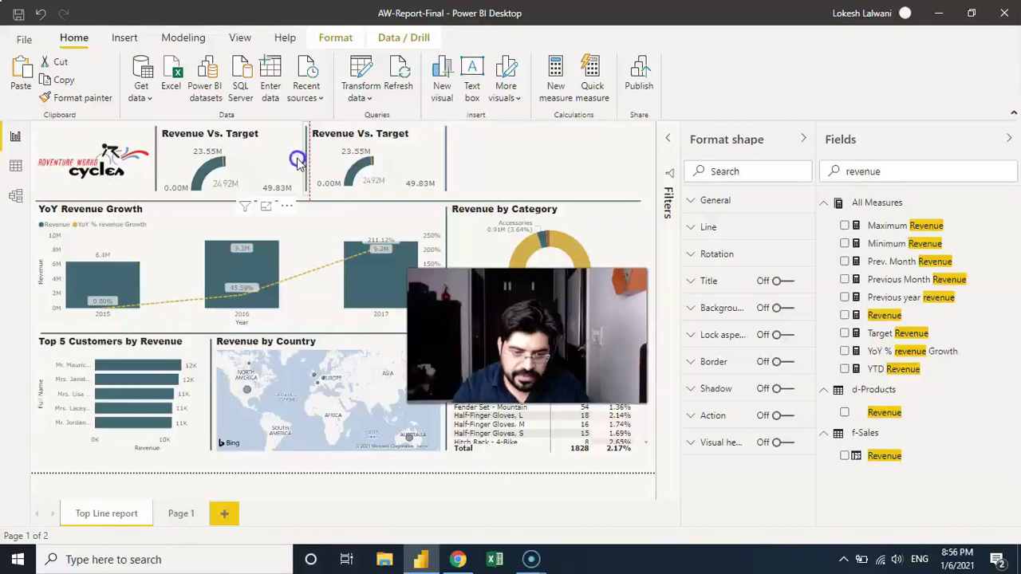
pyautogui.moveTo(306, 144); pyautogui.dragTo(300, 144)
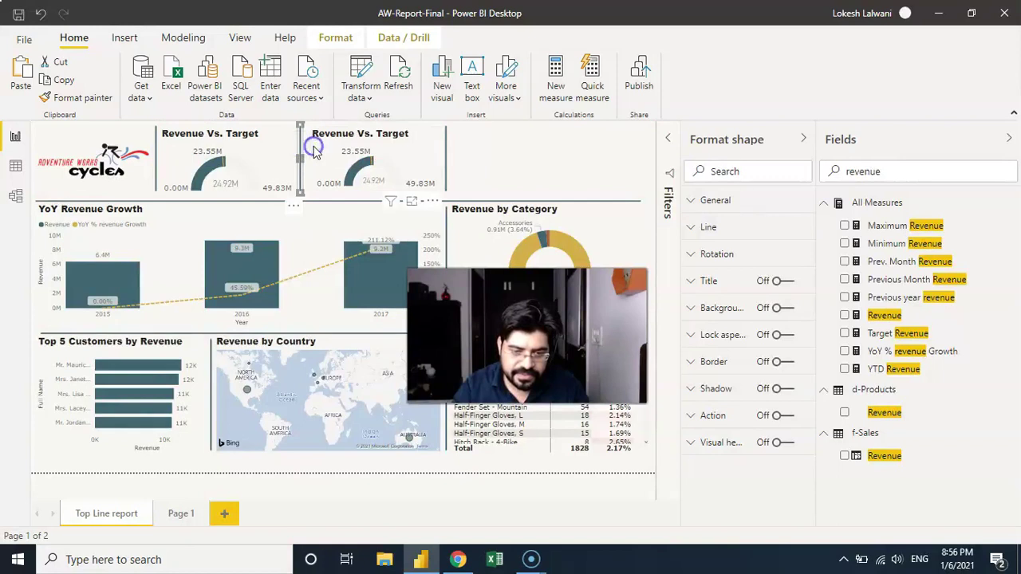
pyautogui.click(307, 158)
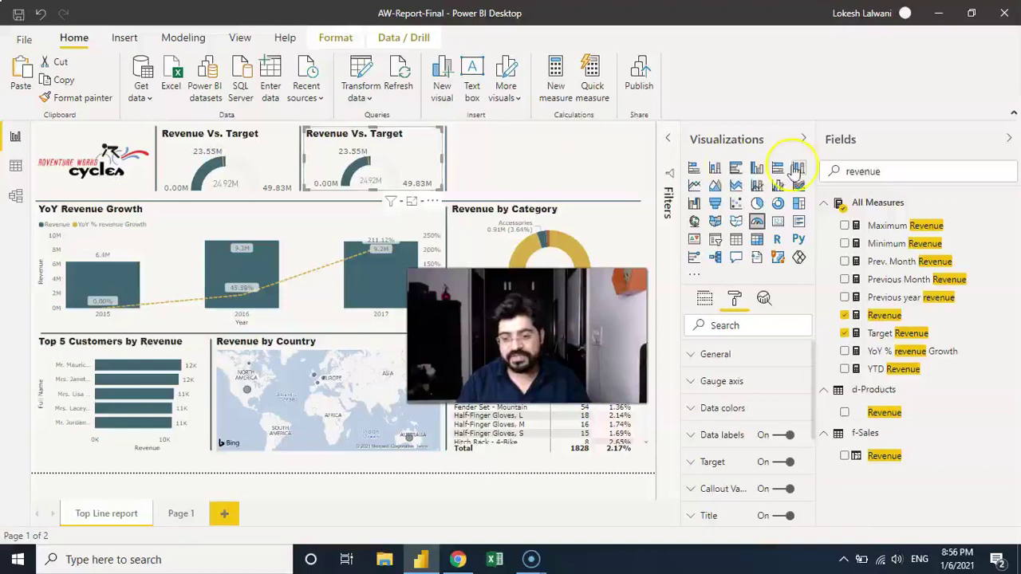
# - Search the fields for "order" and replace Revenue with Total Order Qty. as the copied gauge's value
pyautogui.doubleClick(866, 171)
pyautogui.write('ord')
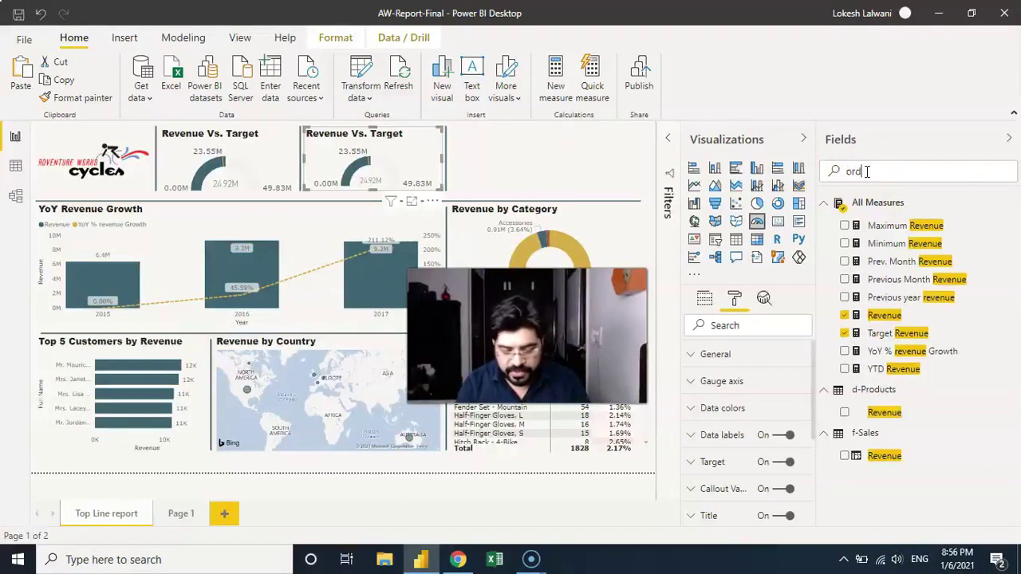
pyautogui.write('er')
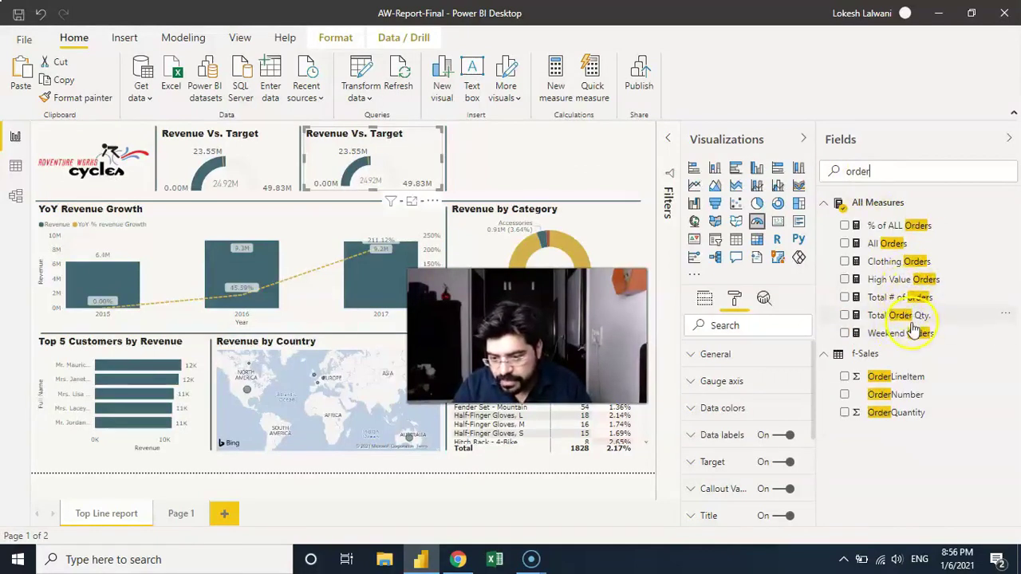
pyautogui.click(905, 316)
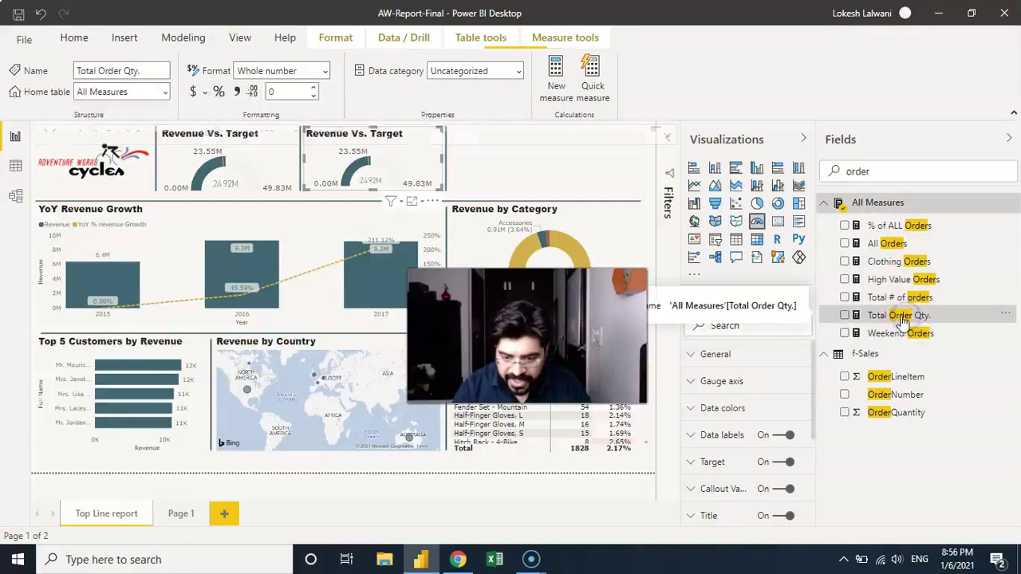
pyautogui.click(705, 301)
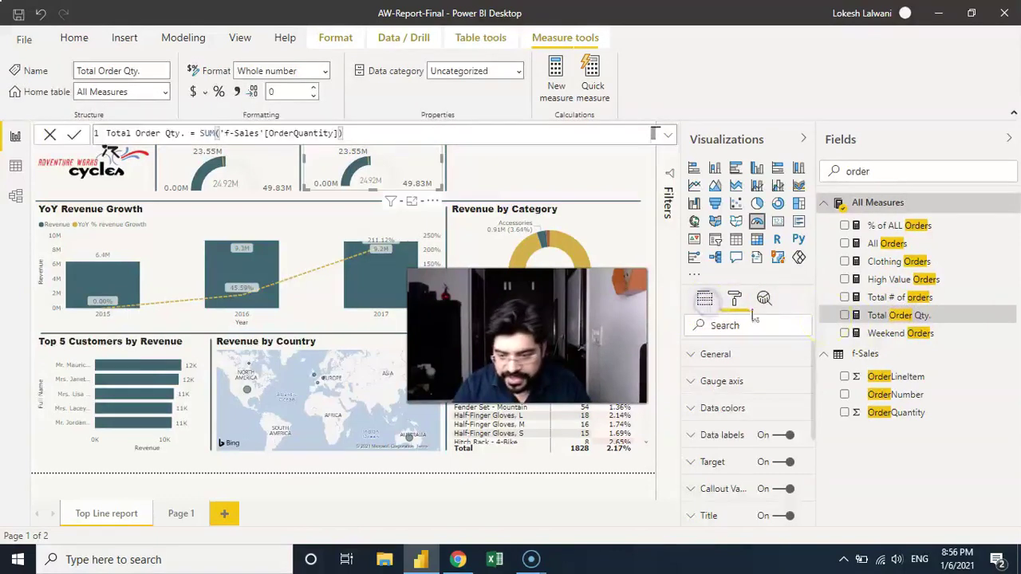
pyautogui.moveTo(876, 317); pyautogui.dragTo(780, 349)
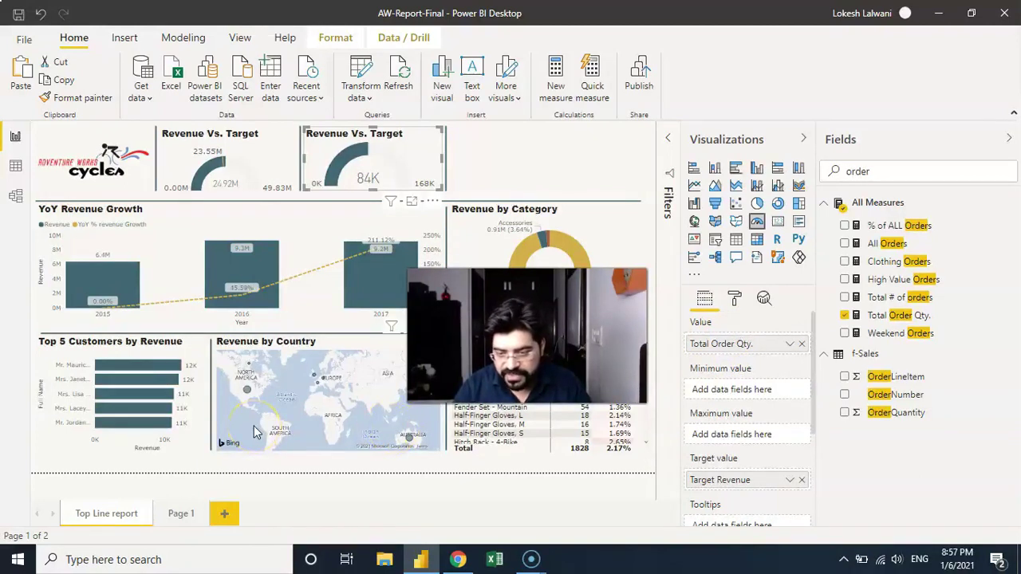
# - Create a new measure in All Measures named "Previous Month order Quantity"
pyautogui.rightClick(891, 318)
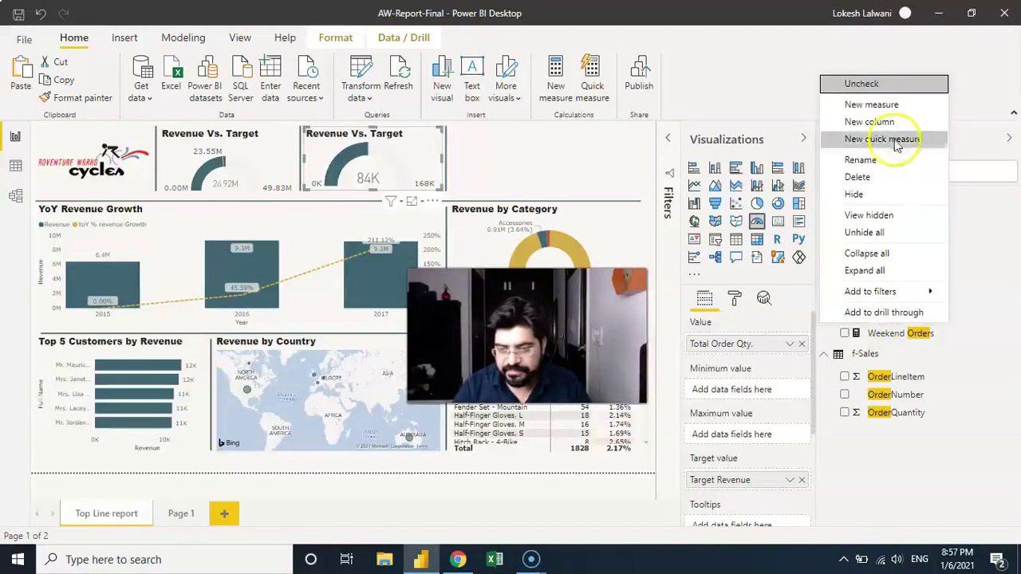
pyautogui.click(887, 104)
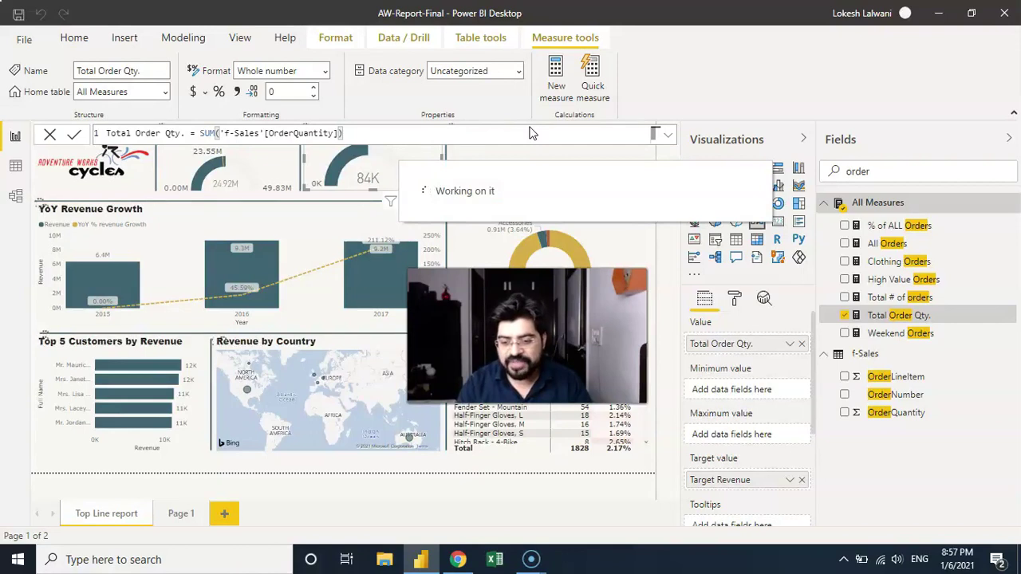
pyautogui.click(510, 128)
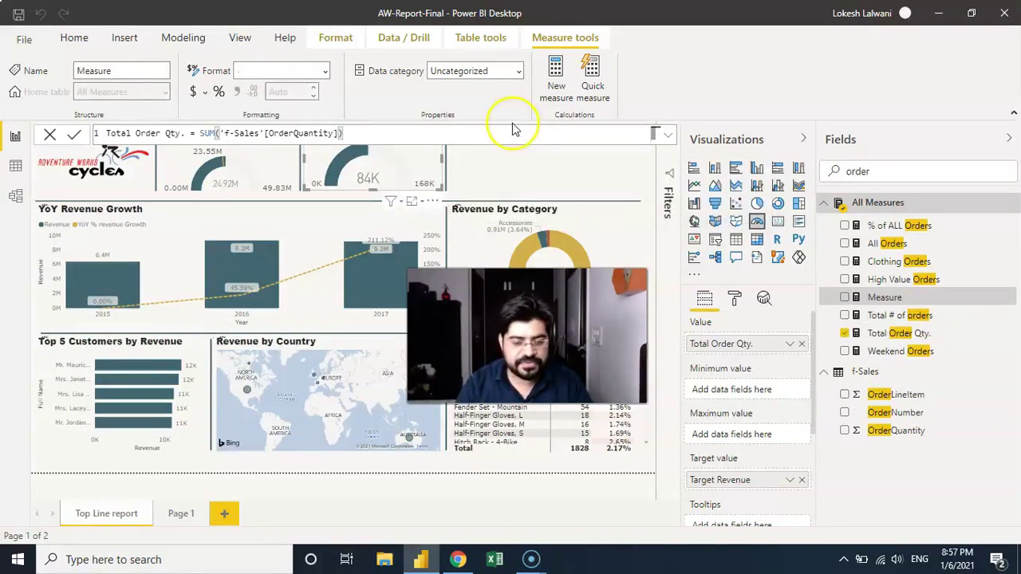
pyautogui.hotkey('ctrl', 'a')
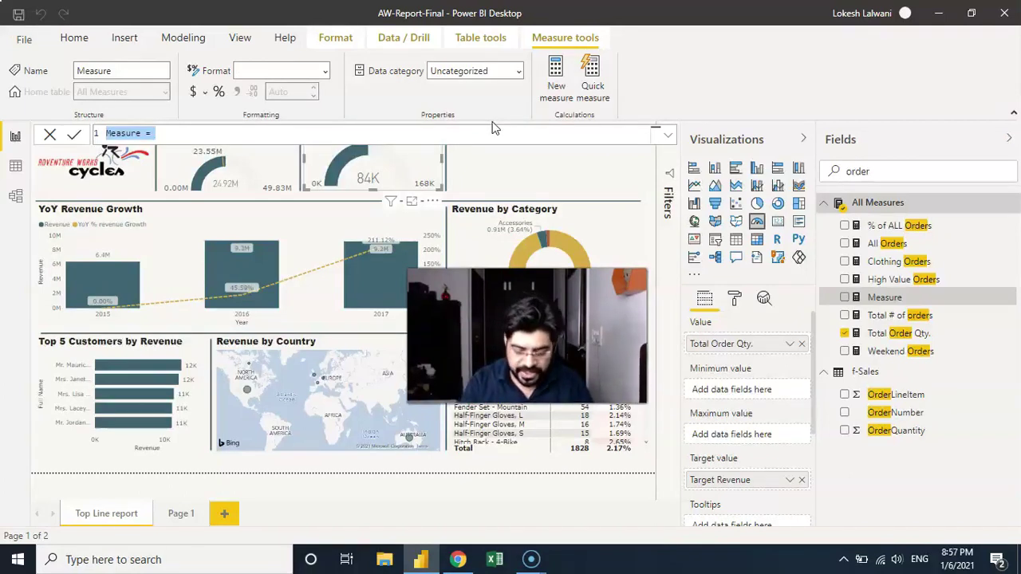
pyautogui.write('Previous Month order Quantity')
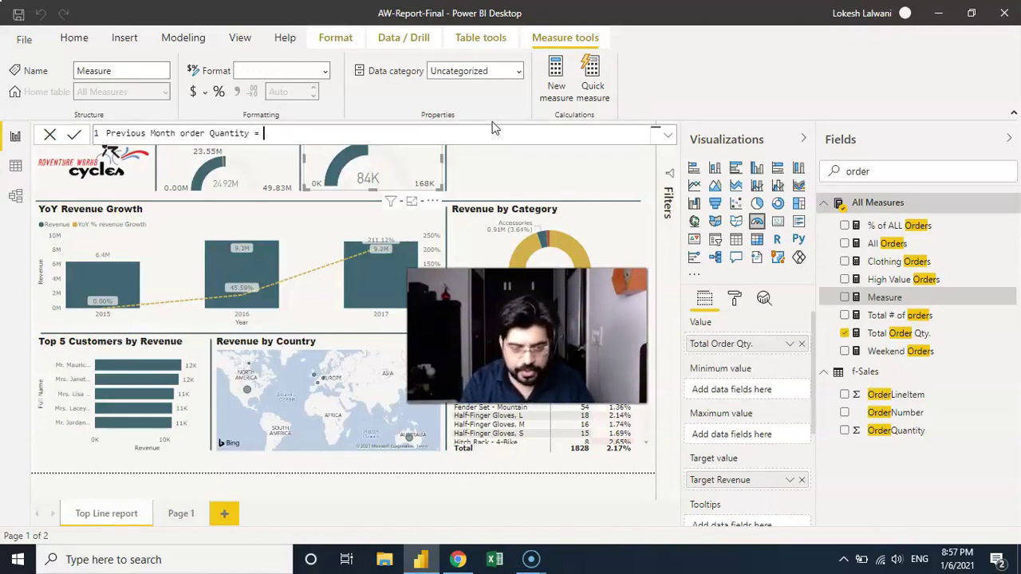
# - Begin the measure's formula with CALCULATE, using [Total Order Qty.] as its expression
pyautogui.write('ca')
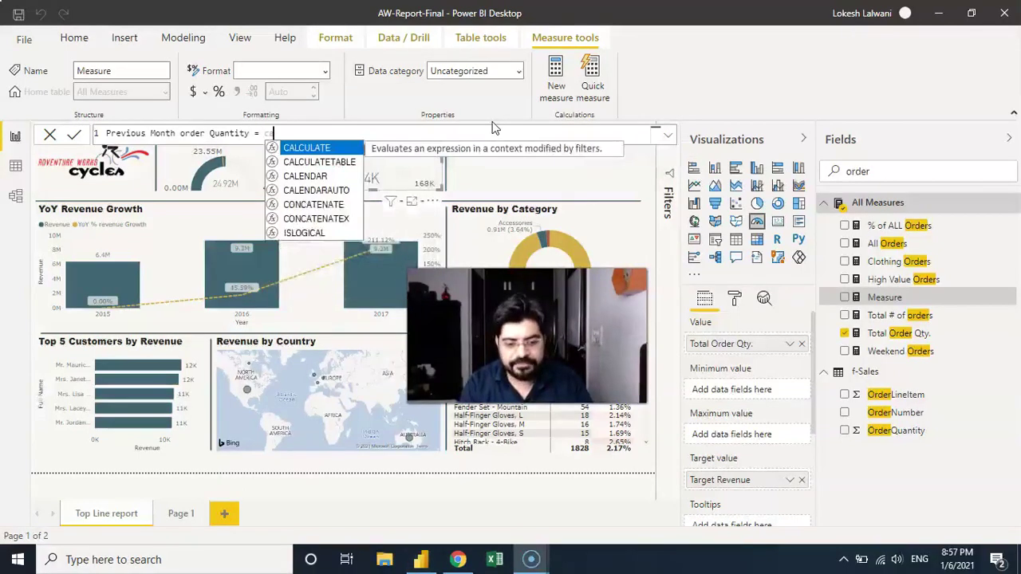
pyautogui.click(333, 152)
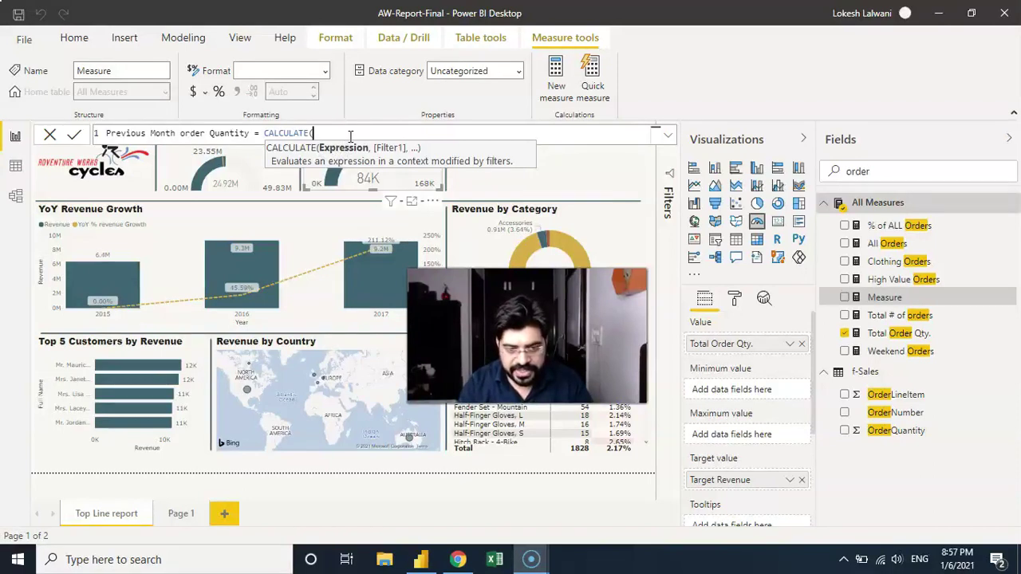
pyautogui.write('order')
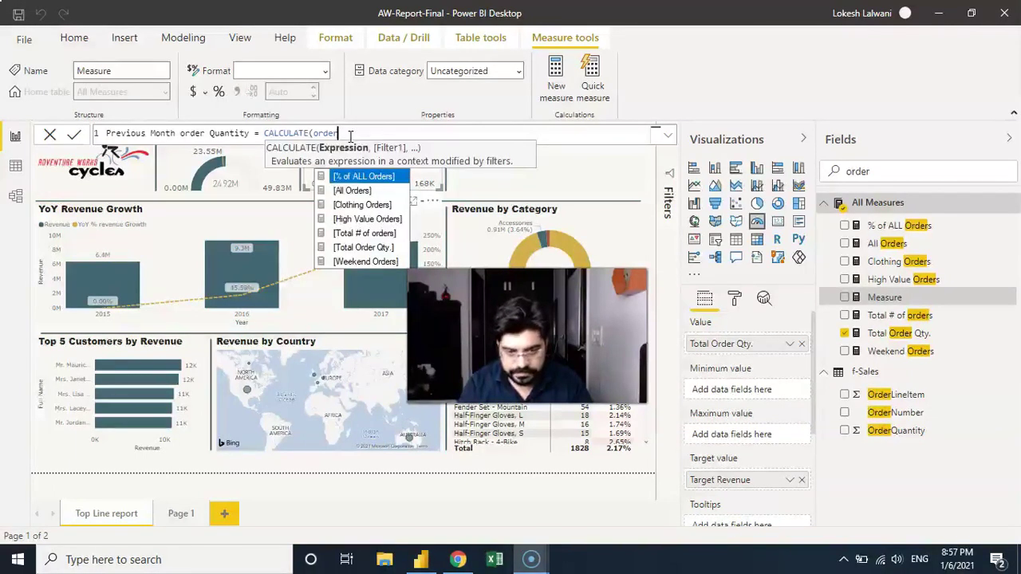
pyautogui.click(368, 253)
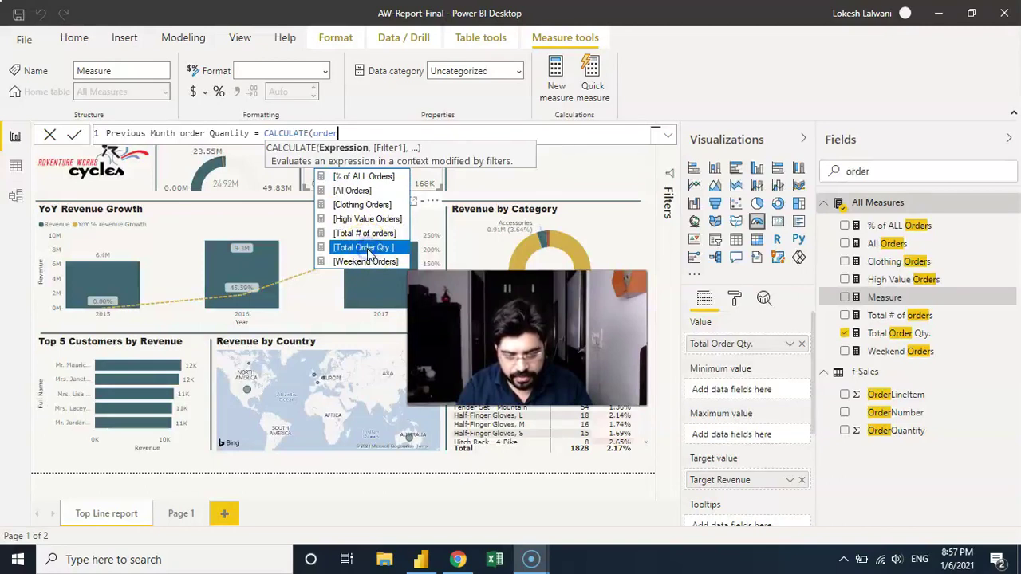
pyautogui.doubleClick(368, 252)
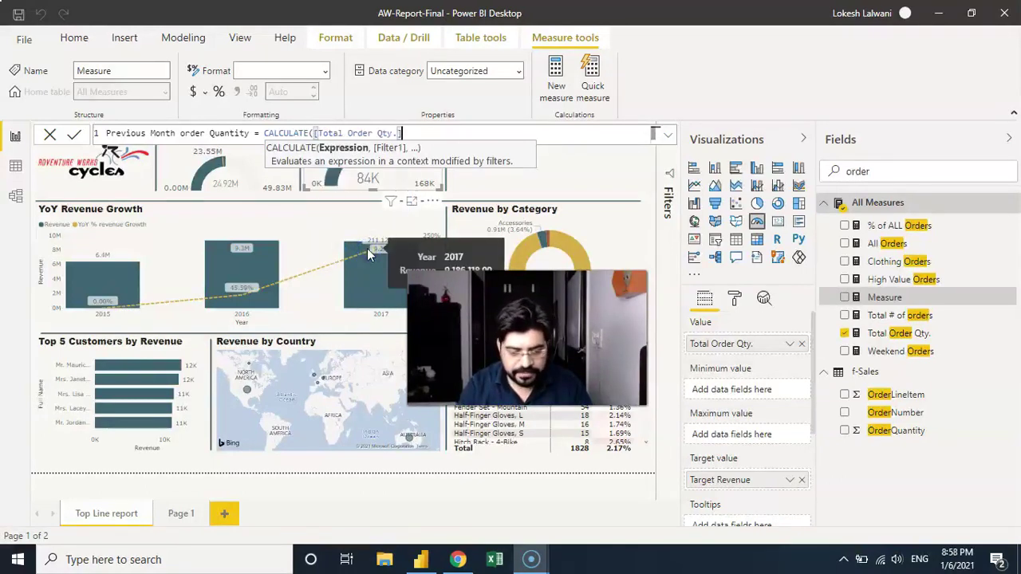
# - Complete the measure with the filter DATEADD('d-Calendar'[Date],-1,MONTH) and commit the formula
pyautogui.write(',')
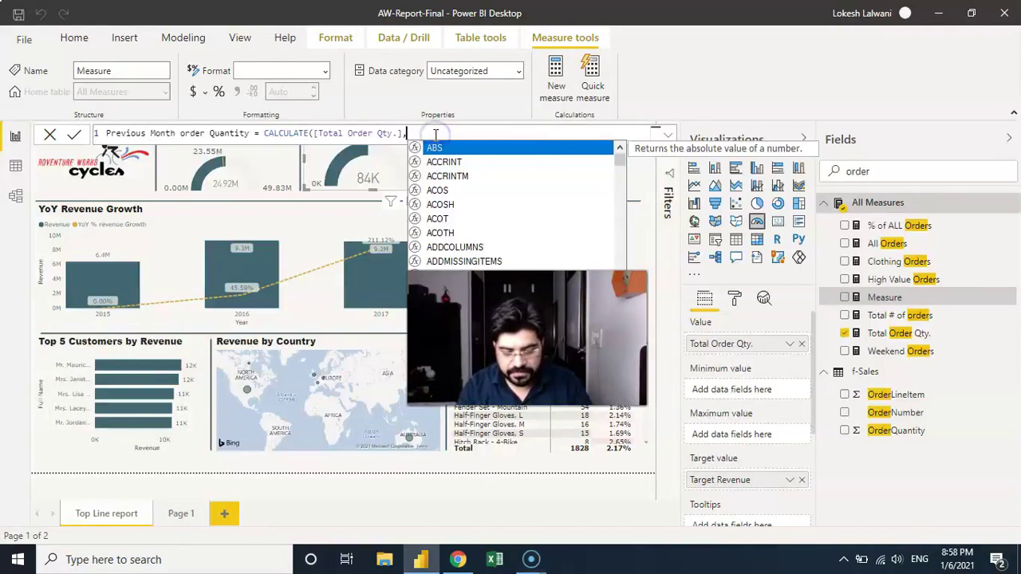
pyautogui.write('date')
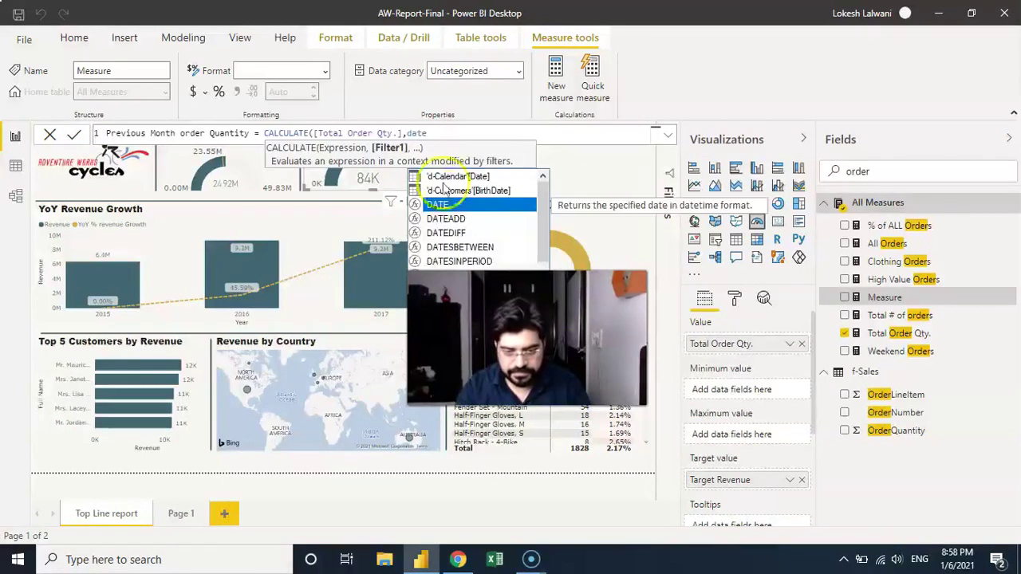
pyautogui.click(449, 220)
pyautogui.click(487, 136)
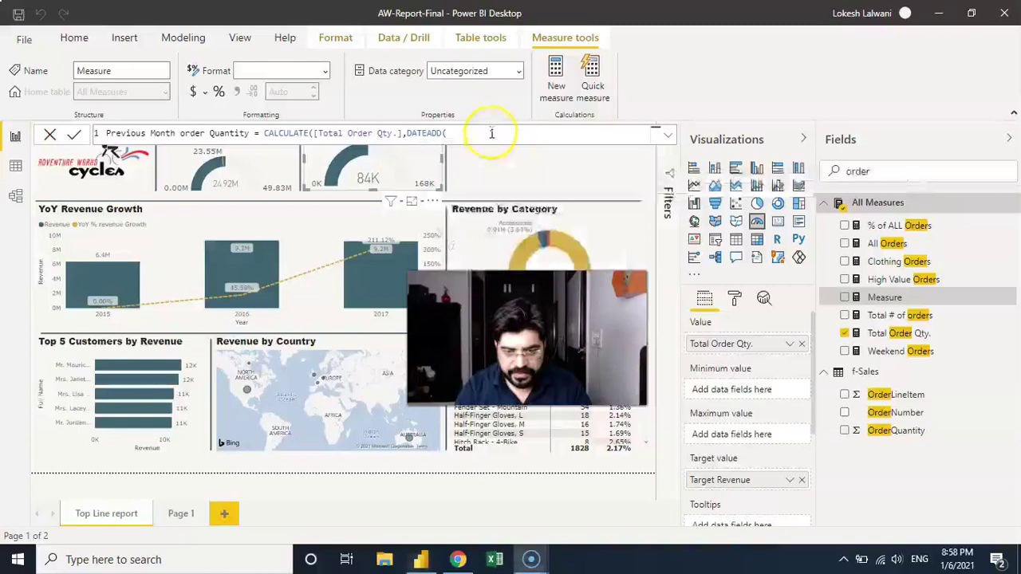
pyautogui.write('dat')
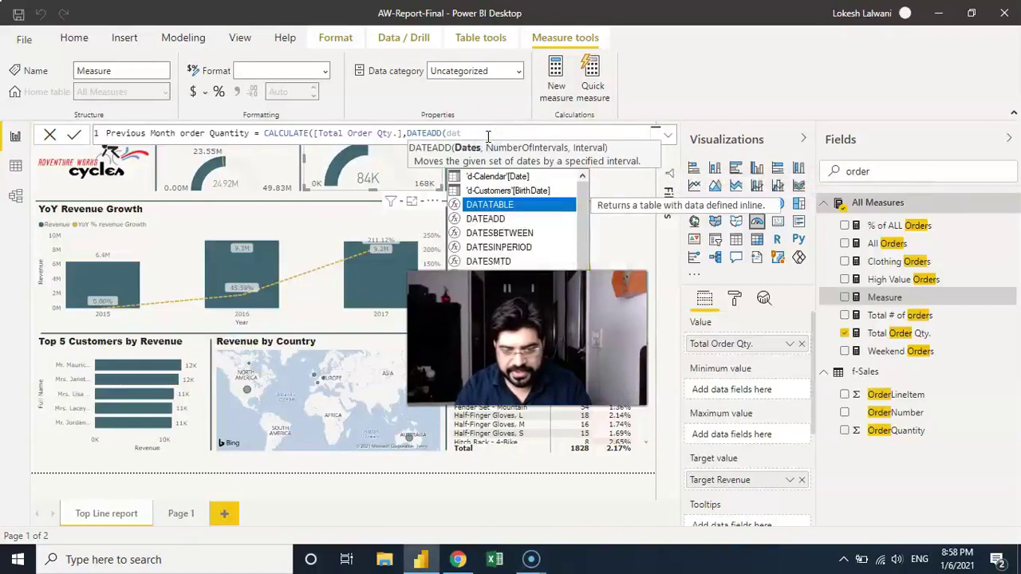
pyautogui.click(495, 176)
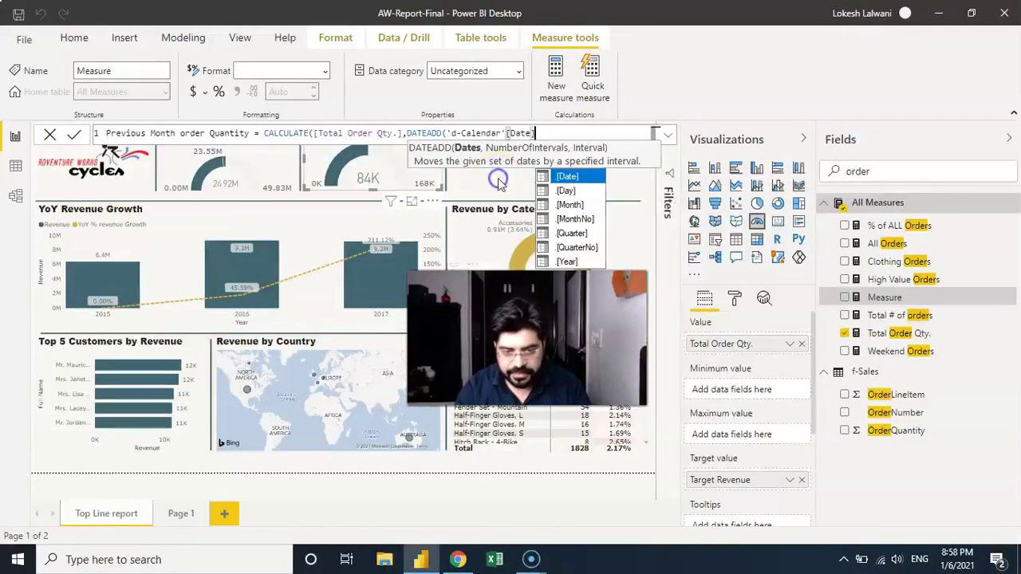
pyautogui.write(',-')
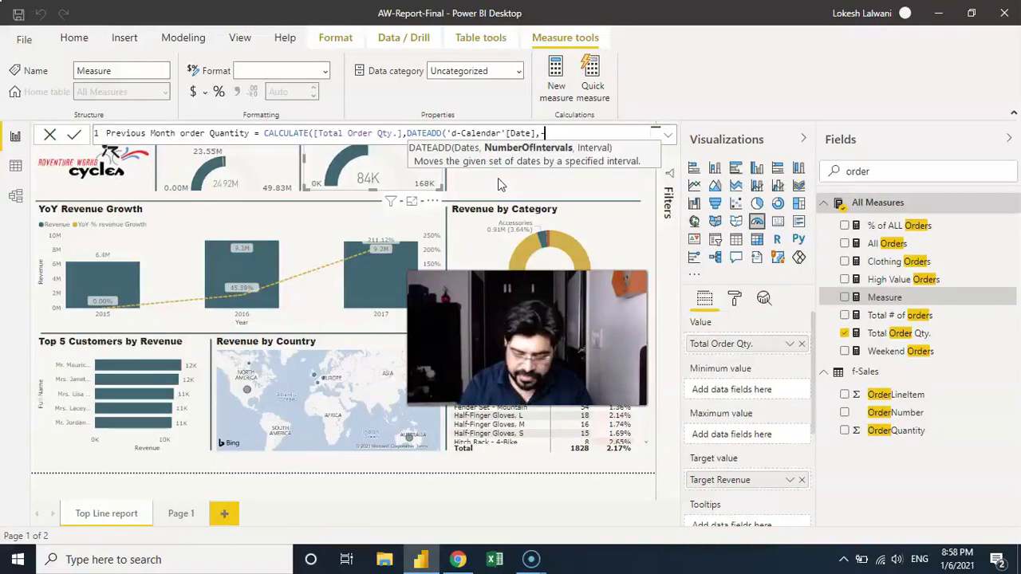
pyautogui.write('1,month')
pyautogui.press('Tab')
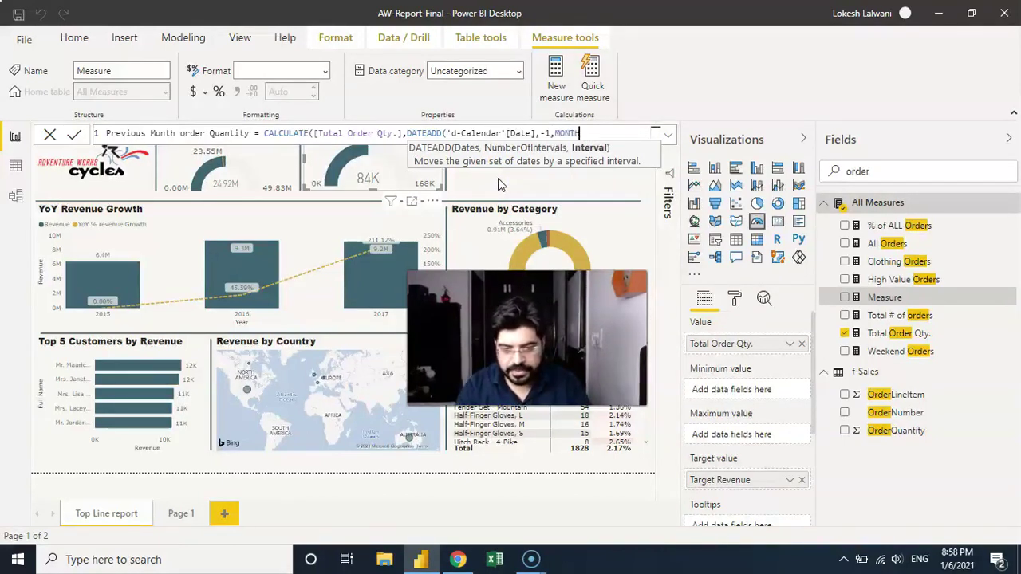
pyautogui.write('))')
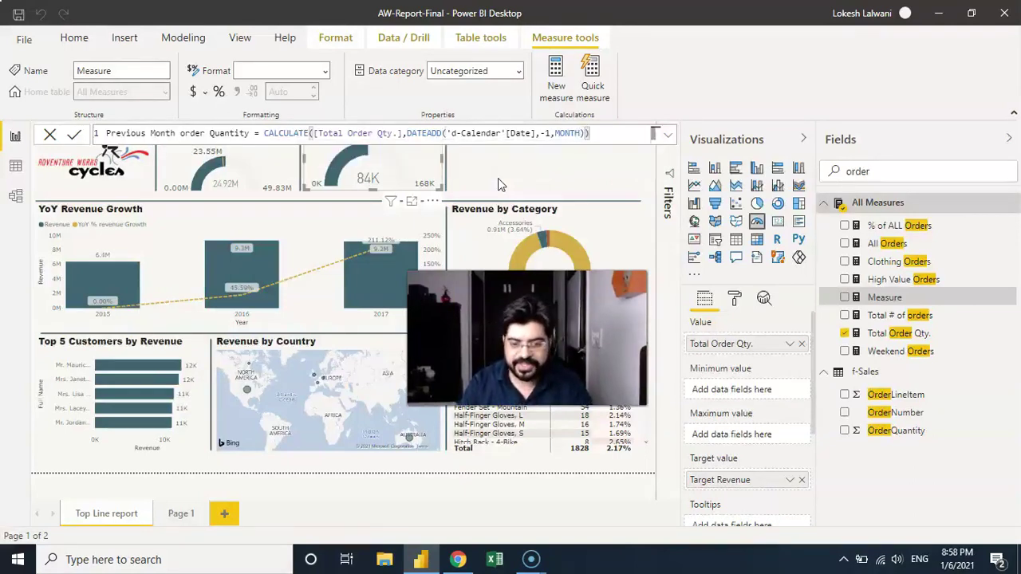
pyautogui.press('Return')
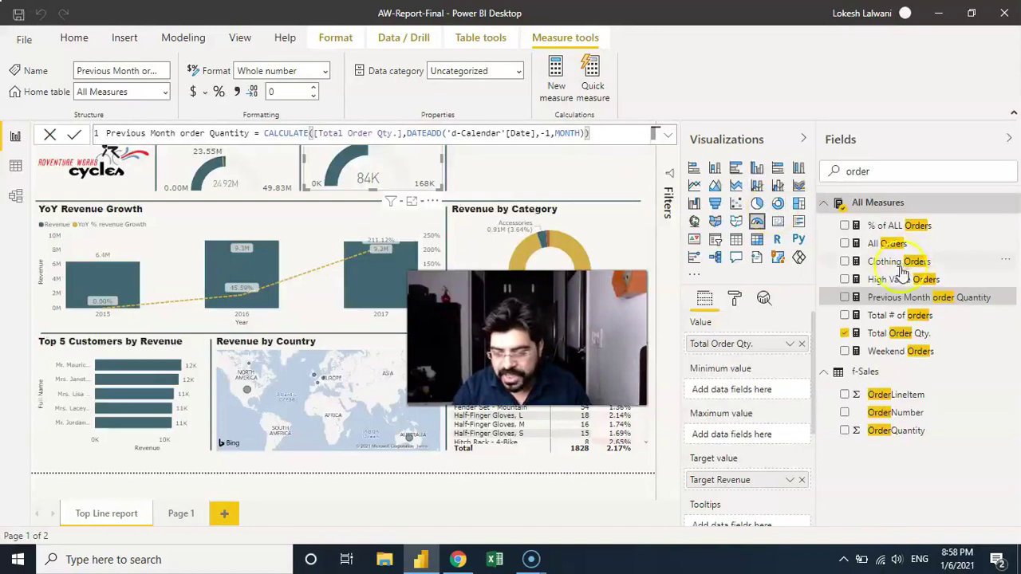
# - Create a new measure in the All Measures table named "Target order Qty."
pyautogui.moveTo(888, 281); pyautogui.dragTo(889, 284)
pyautogui.rightClick(890, 284)
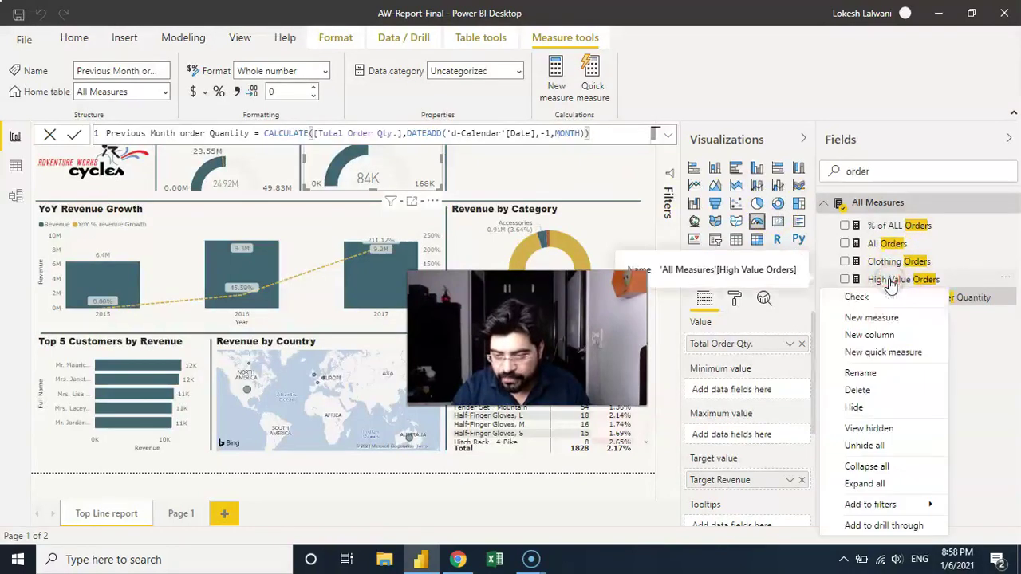
pyautogui.press('Escape')
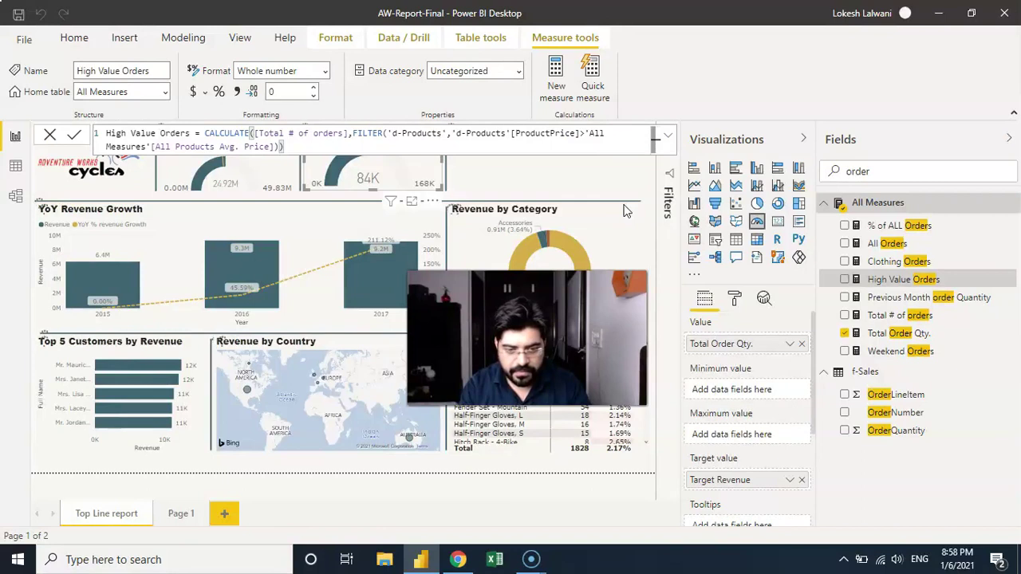
pyautogui.hotkey('alt', 'm')
pyautogui.hotkey('ctrl', 'a')
pyautogui.write('T')
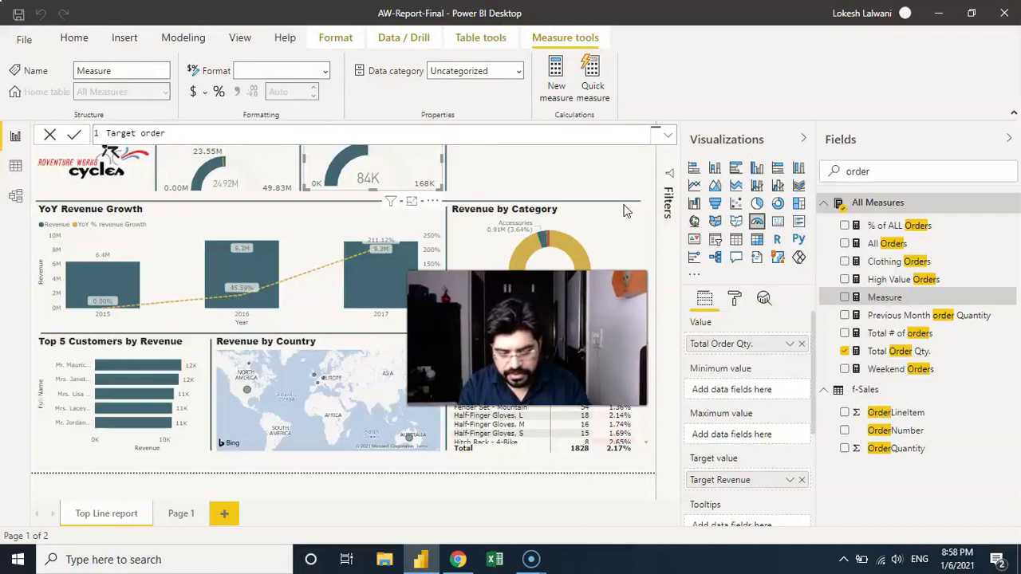
pyautogui.write('.')
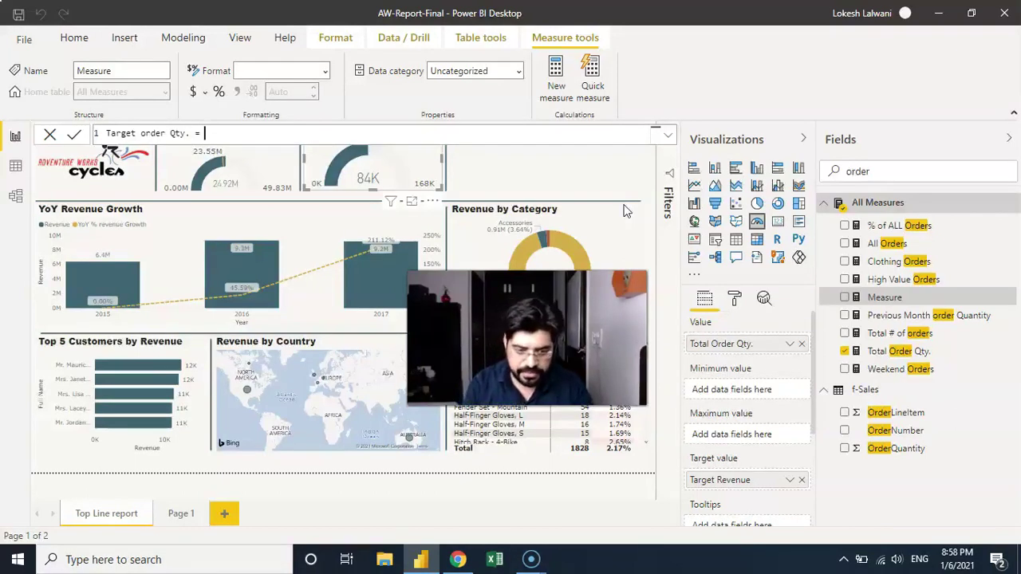
# - Define the new measure as [Previous Month order Quantity]*1.02 and commit the formula
pyautogui.write(' = previo')
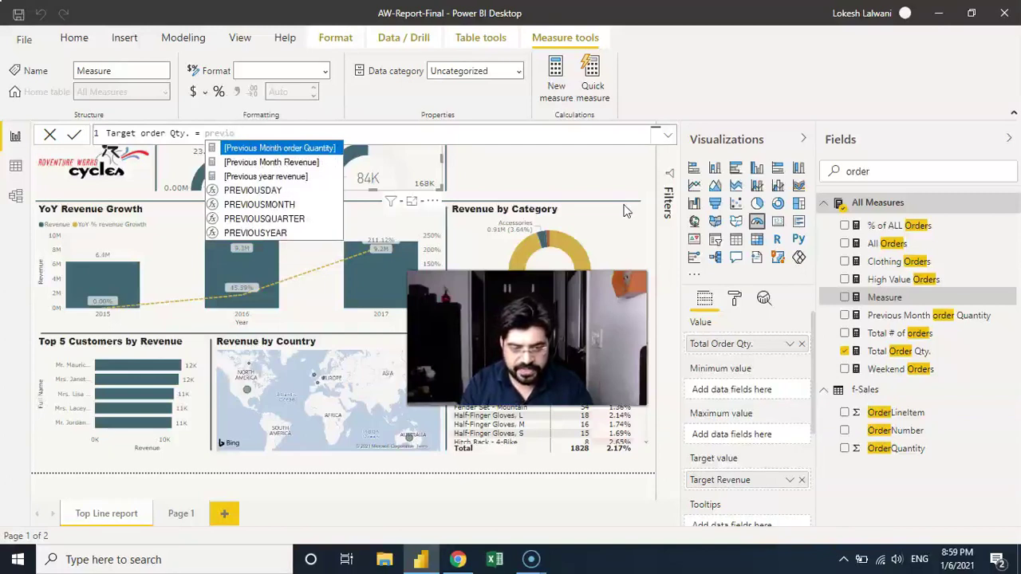
pyautogui.press('Tab')
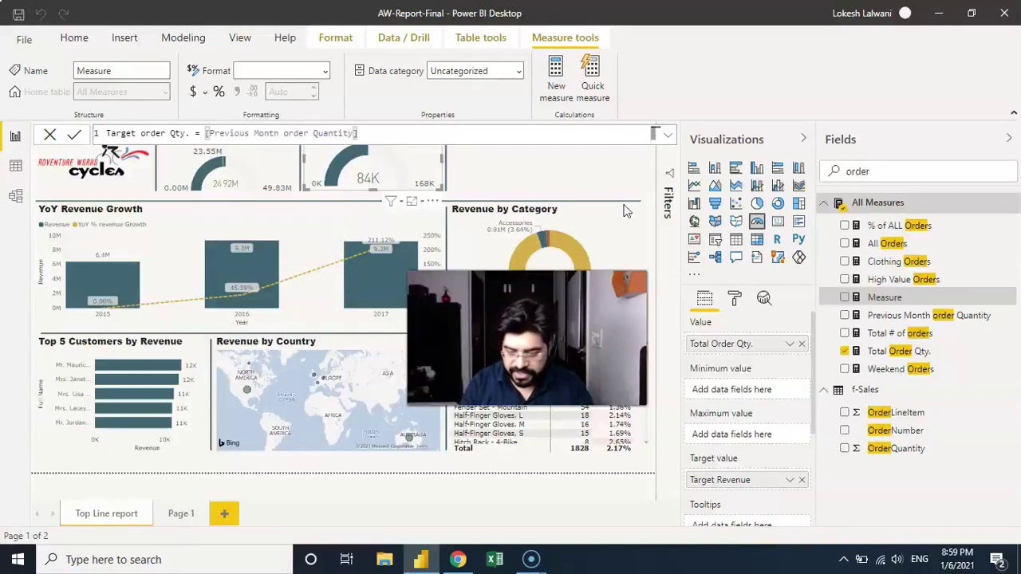
pyautogui.write('1.02')
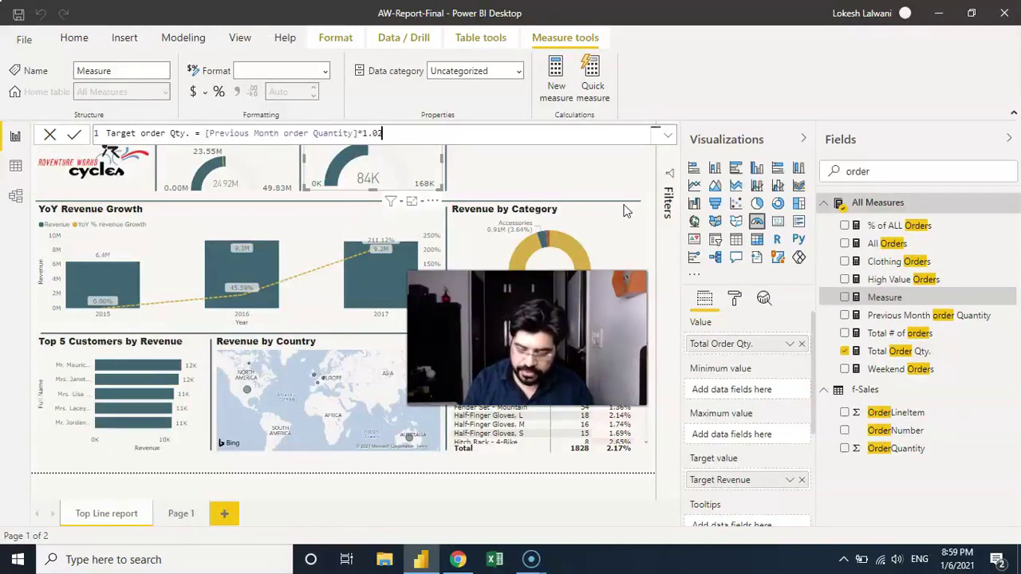
pyautogui.press('Return')
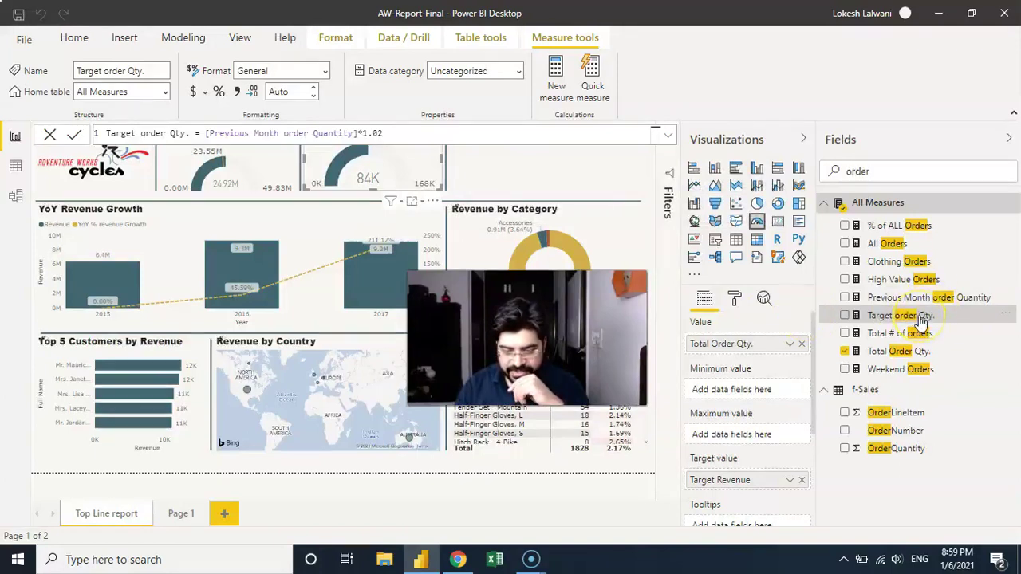
# - Replace Target Revenue with Target order Qty. as the copied gauge's target value and close the formula editor
pyautogui.moveTo(918, 317); pyautogui.dragTo(770, 483)
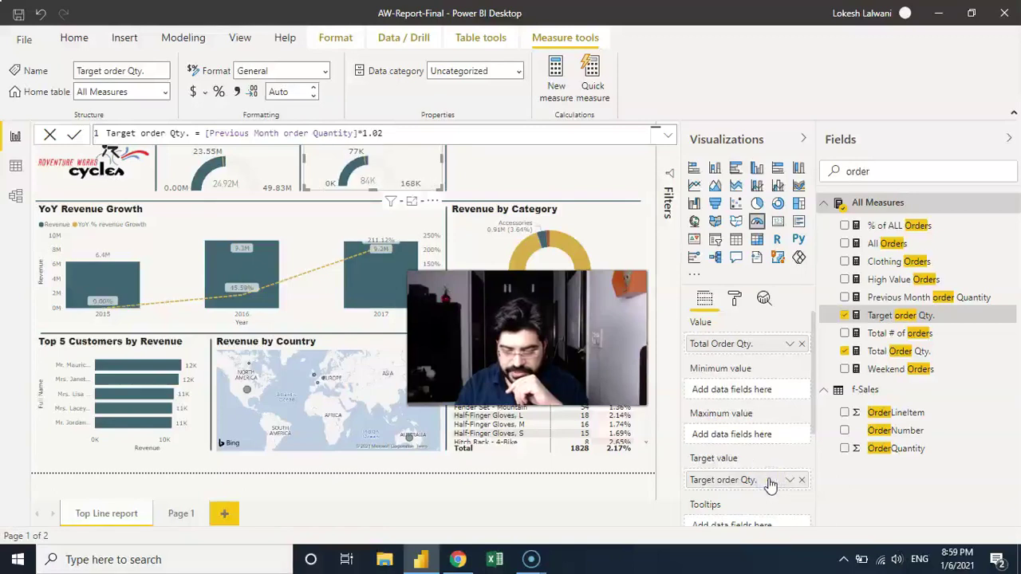
pyautogui.click(51, 135)
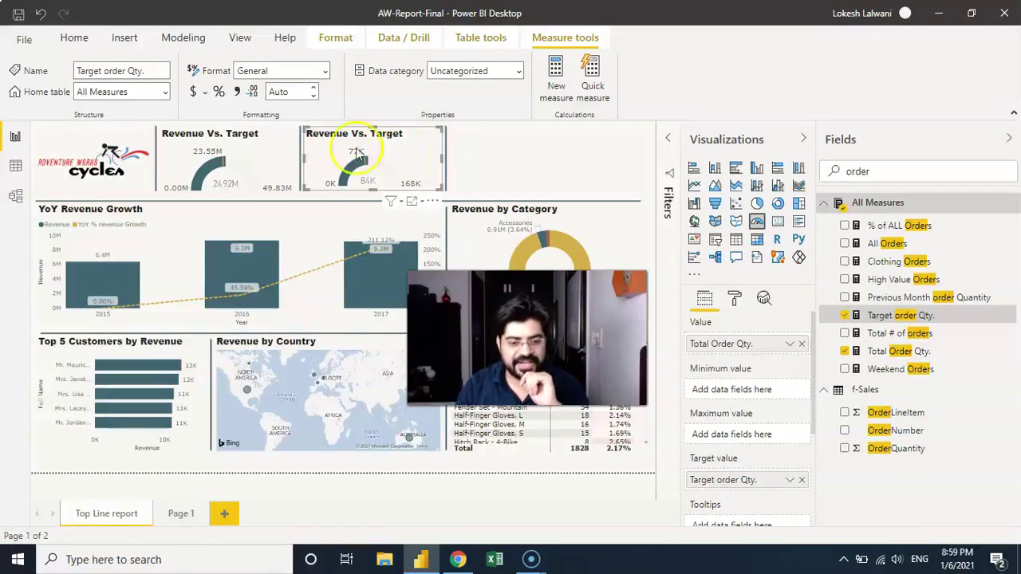
pyautogui.click(360, 150)
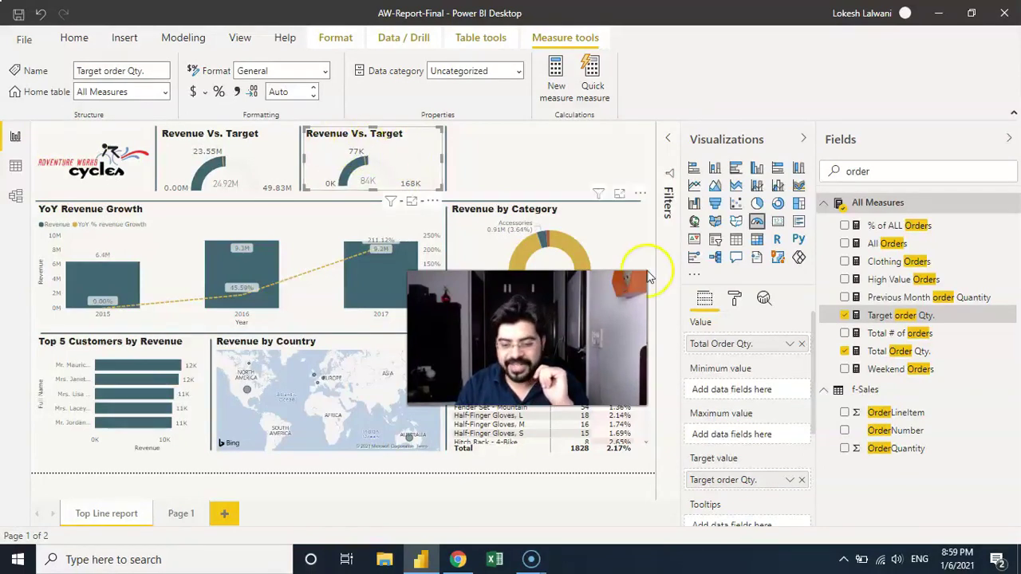
# - Change the copied gauge's title text to "Order Qty. Vs. Target" and deselect the gauge
pyautogui.click(734, 300)
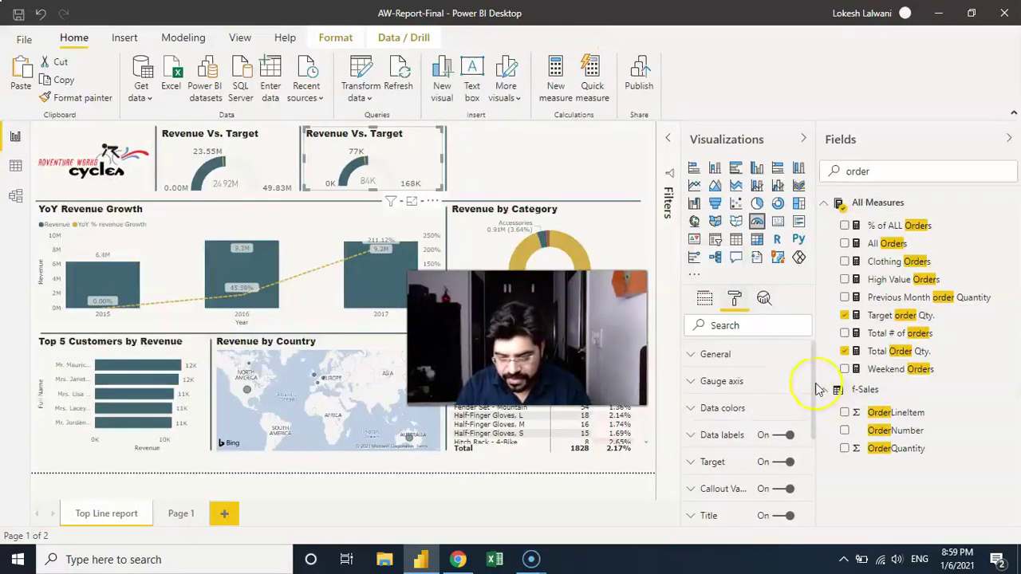
pyautogui.moveTo(815, 387); pyautogui.dragTo(812, 430)
pyautogui.click(726, 437)
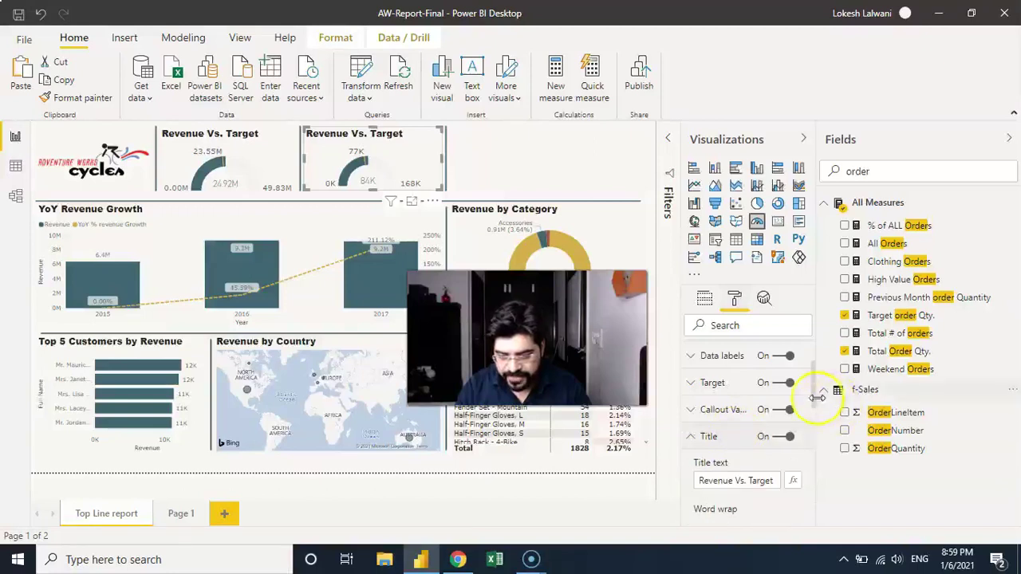
pyautogui.moveTo(815, 392); pyautogui.dragTo(813, 410)
pyautogui.click(730, 402)
pyautogui.doubleClick(730, 401)
pyautogui.write('Order')
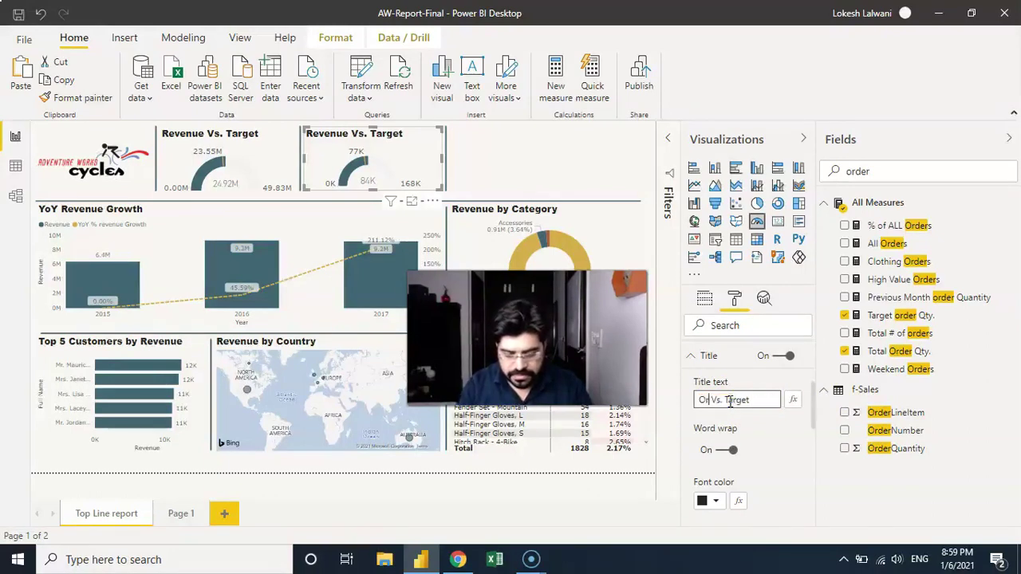
pyautogui.write(' Qty')
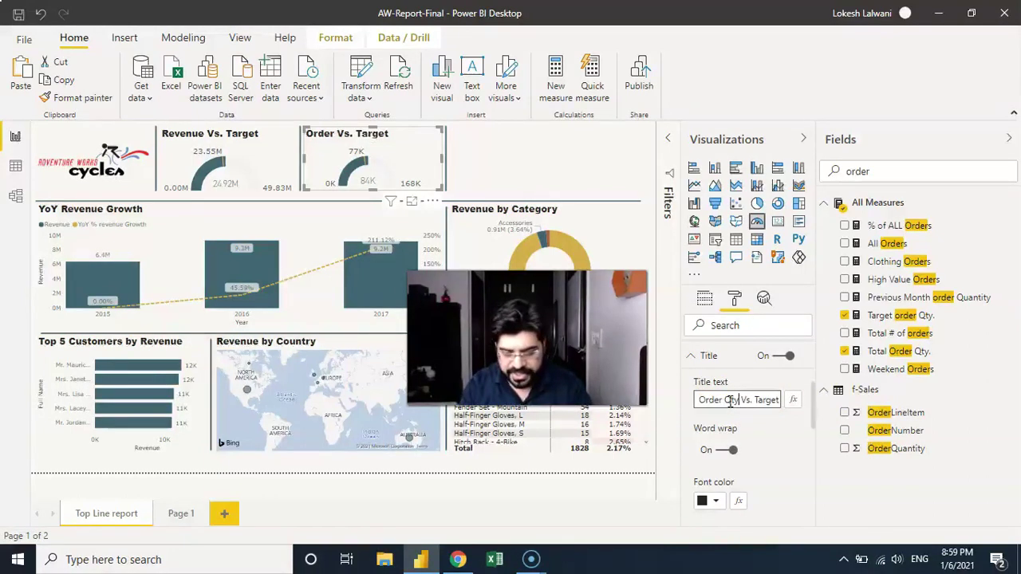
pyautogui.write('.')
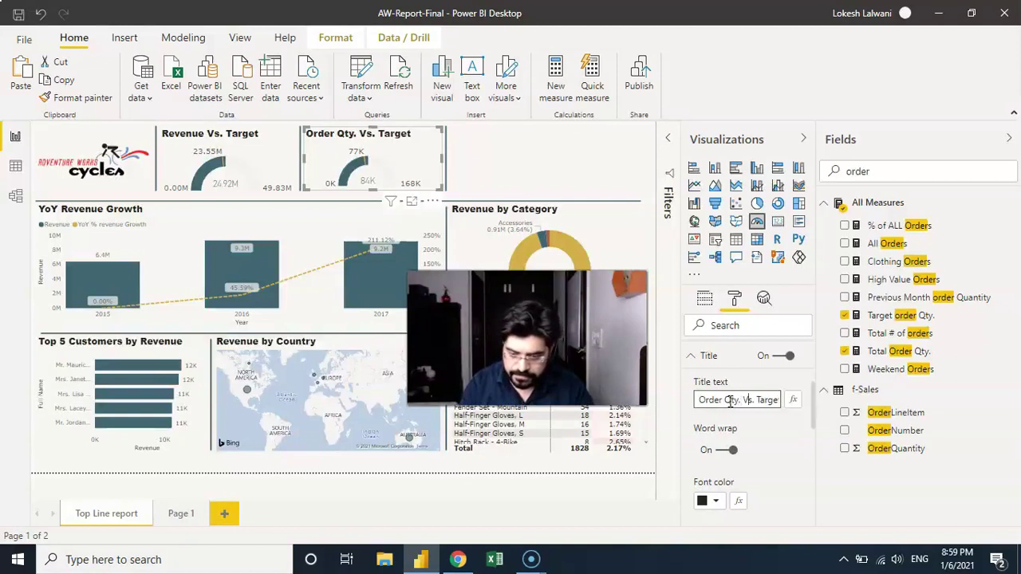
pyautogui.press('Right')
pyautogui.hotkey('shift', 'End')
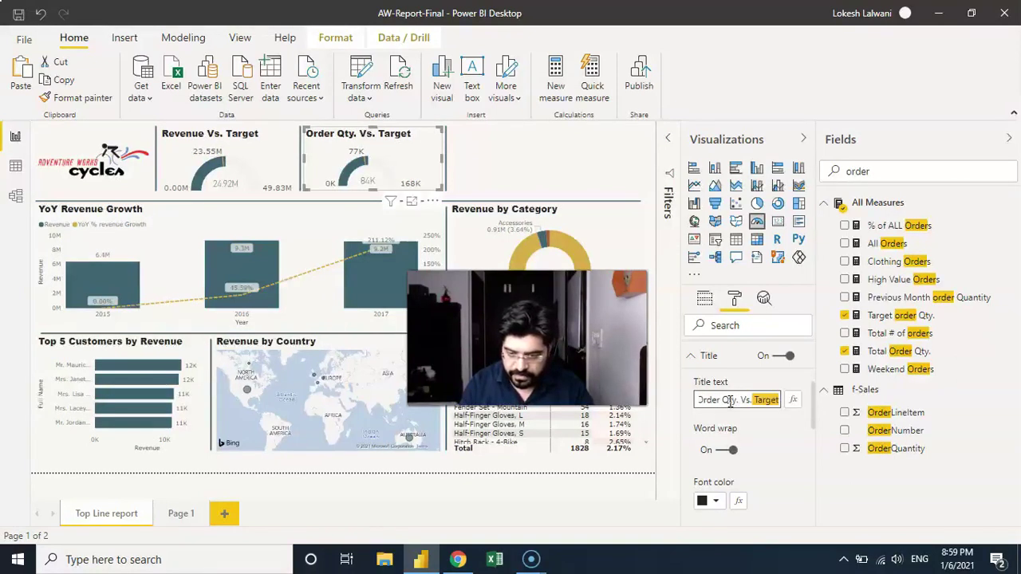
pyautogui.press('Left')
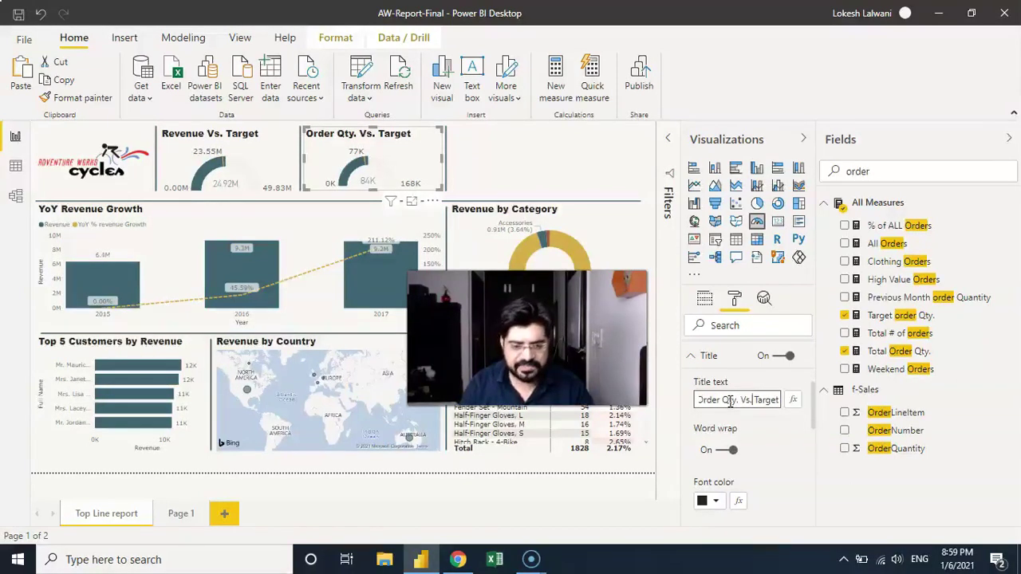
pyautogui.click(513, 164)
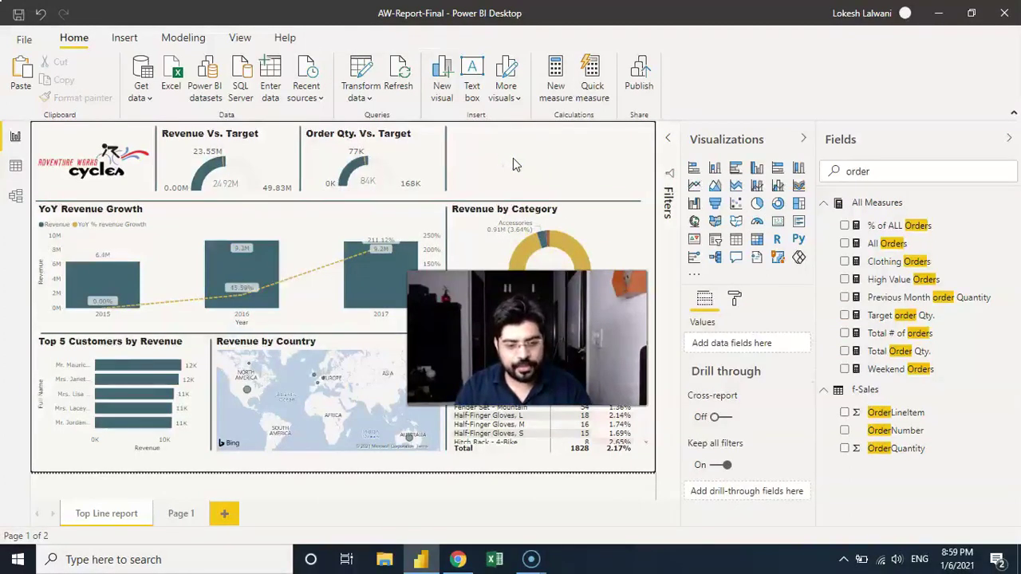